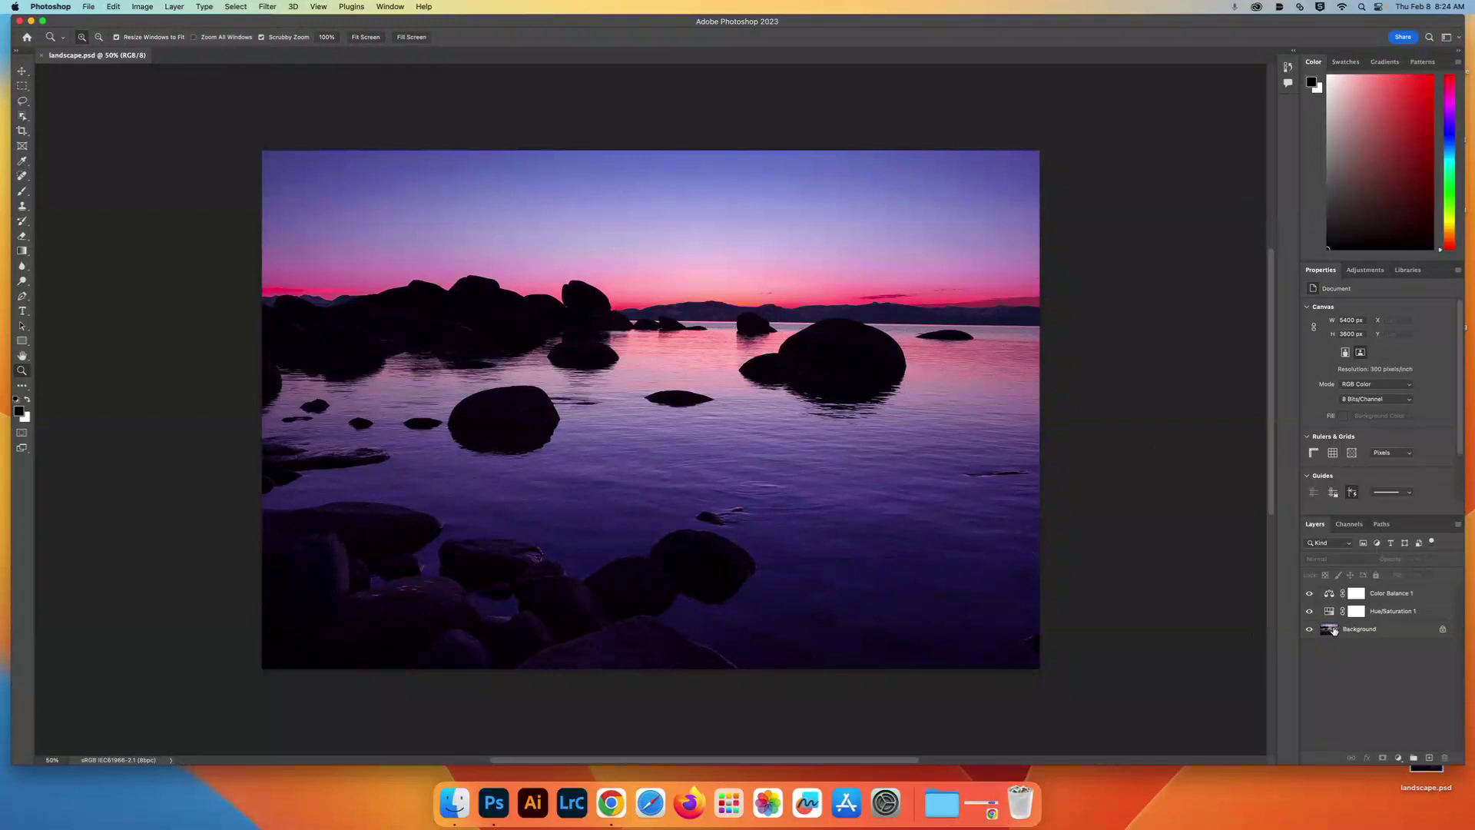
Start Sky Replacement on the Background layer and move its dialog clear of the photo.
left_click(1333, 630)
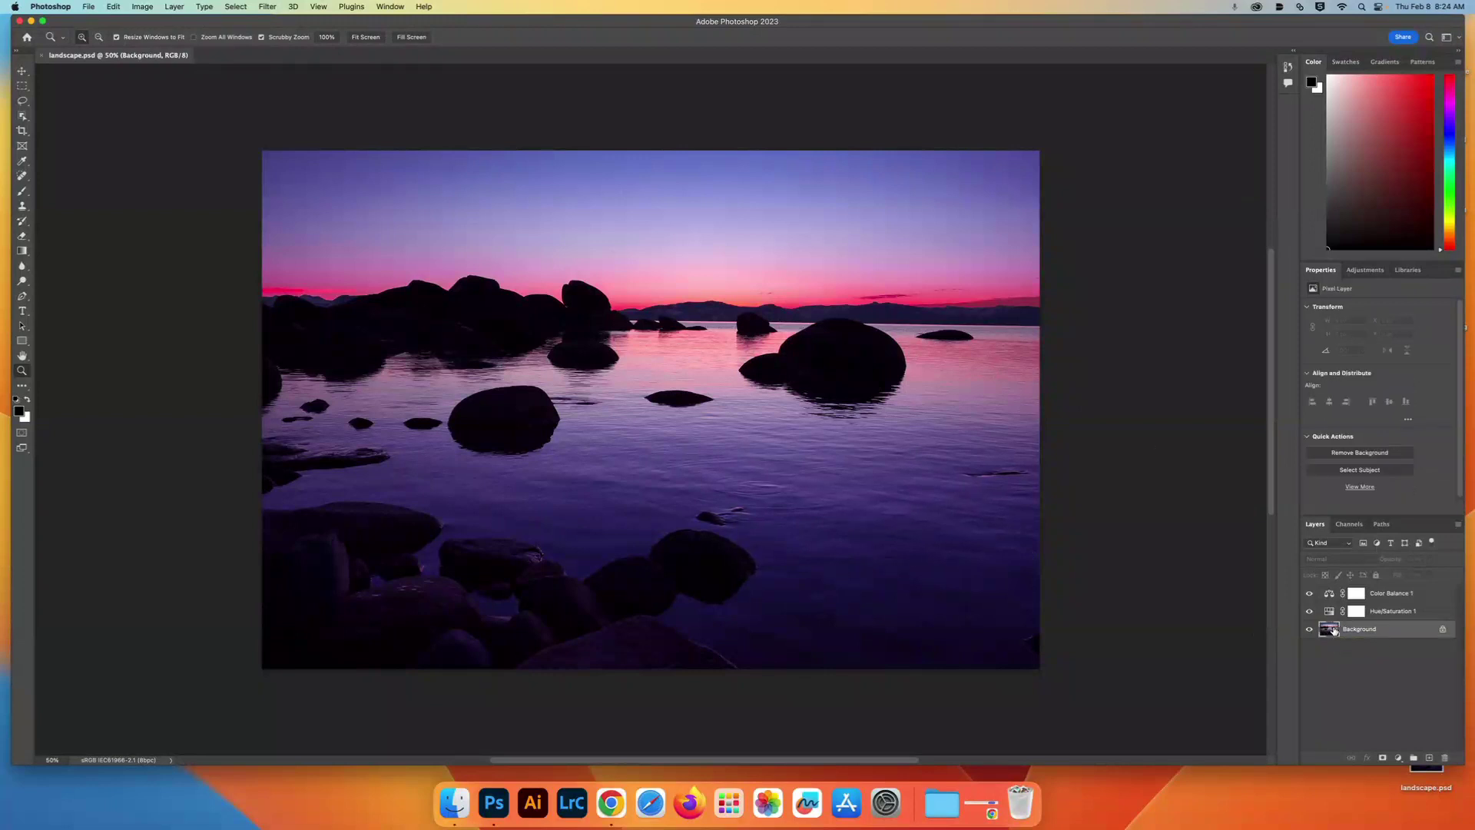
left_click(114, 7)
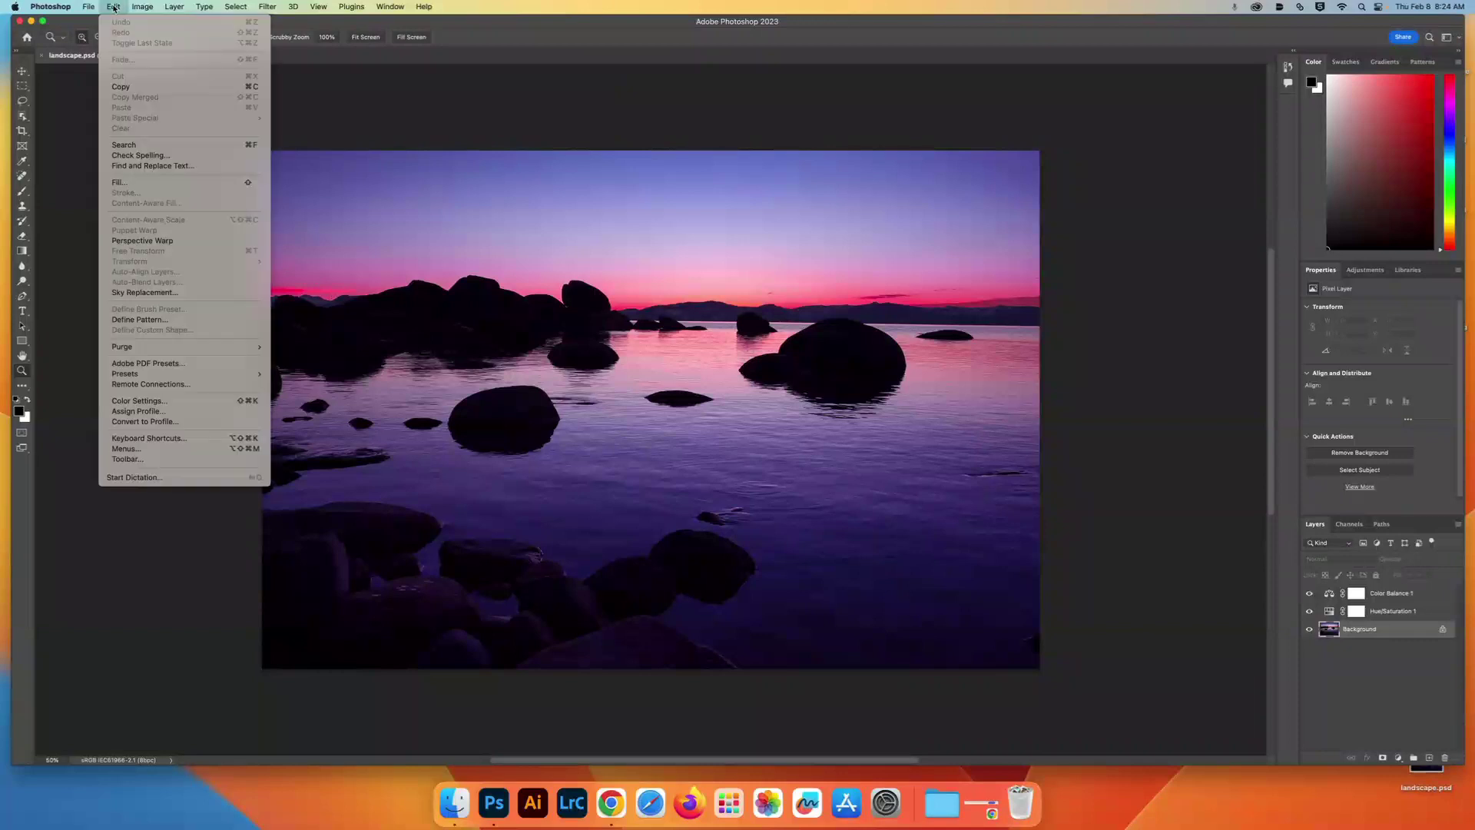
left_click(136, 294)
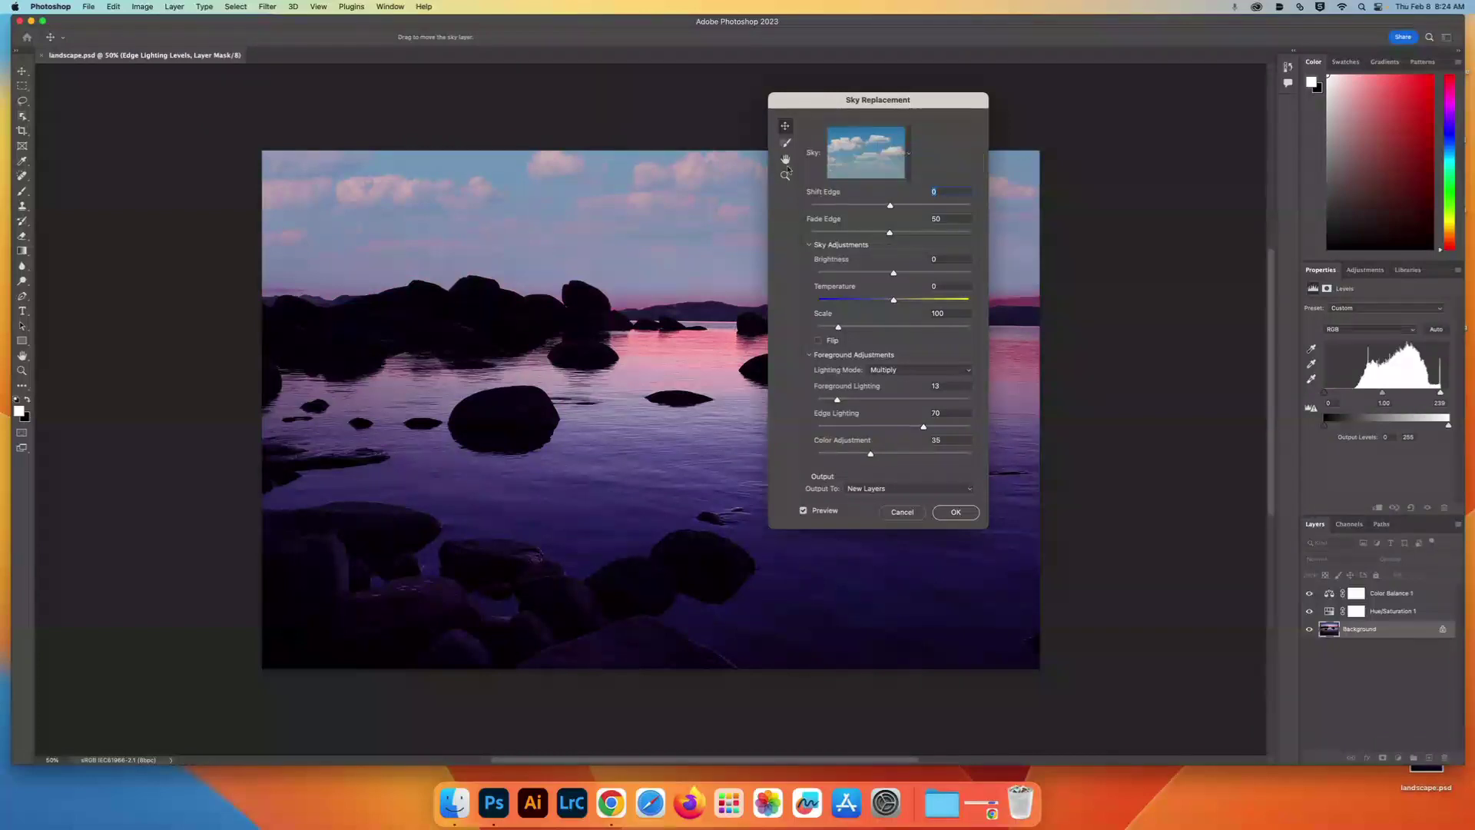
left_click_drag(925, 101, 1202, 105)
Compare blue cloudy and Spectacular sky presets and choose the Spectacular004 glowing sunset as the replacement sky.
left_click(1186, 160)
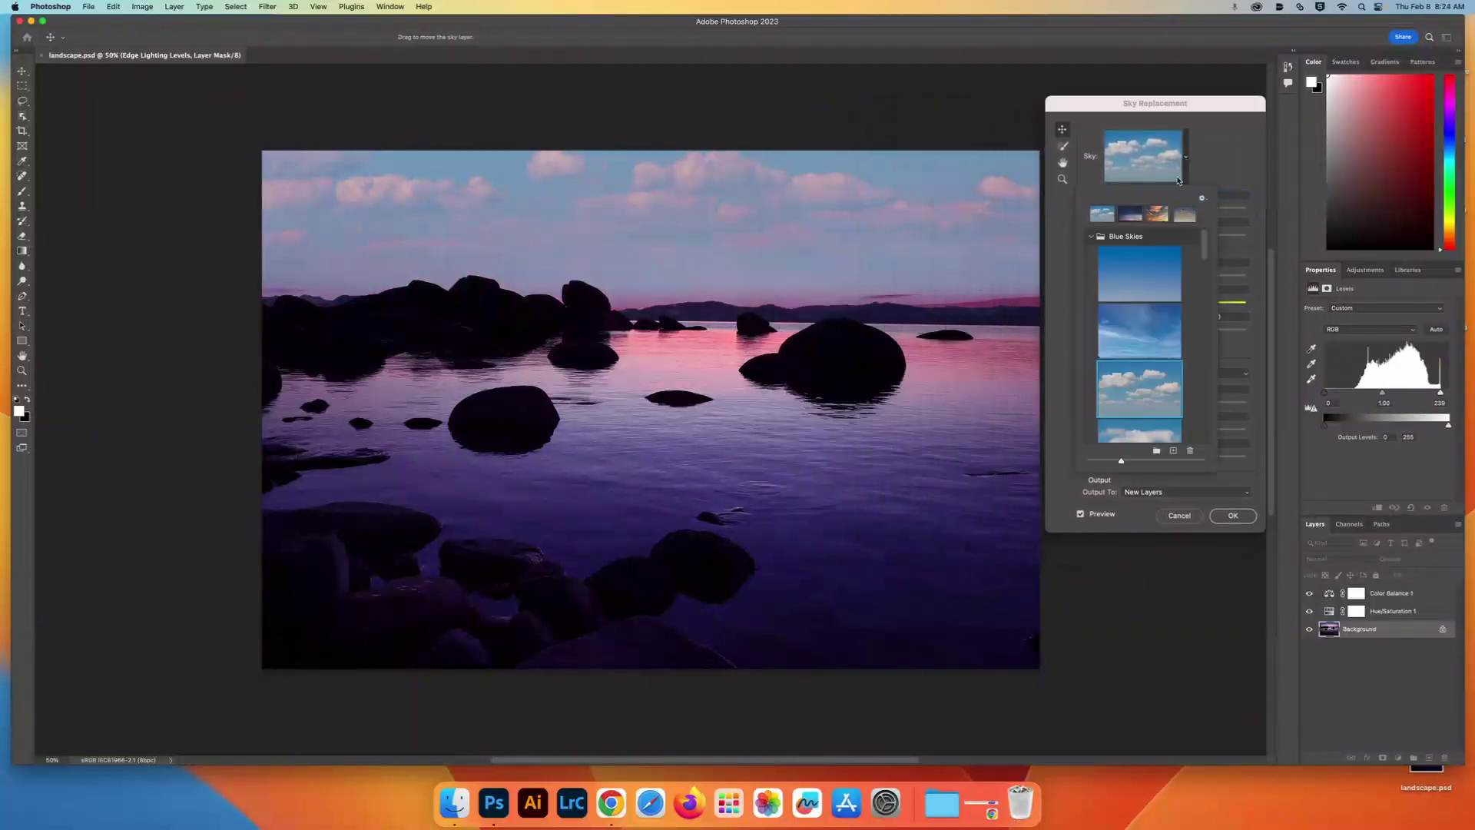
scroll(1148, 388, "down", 5)
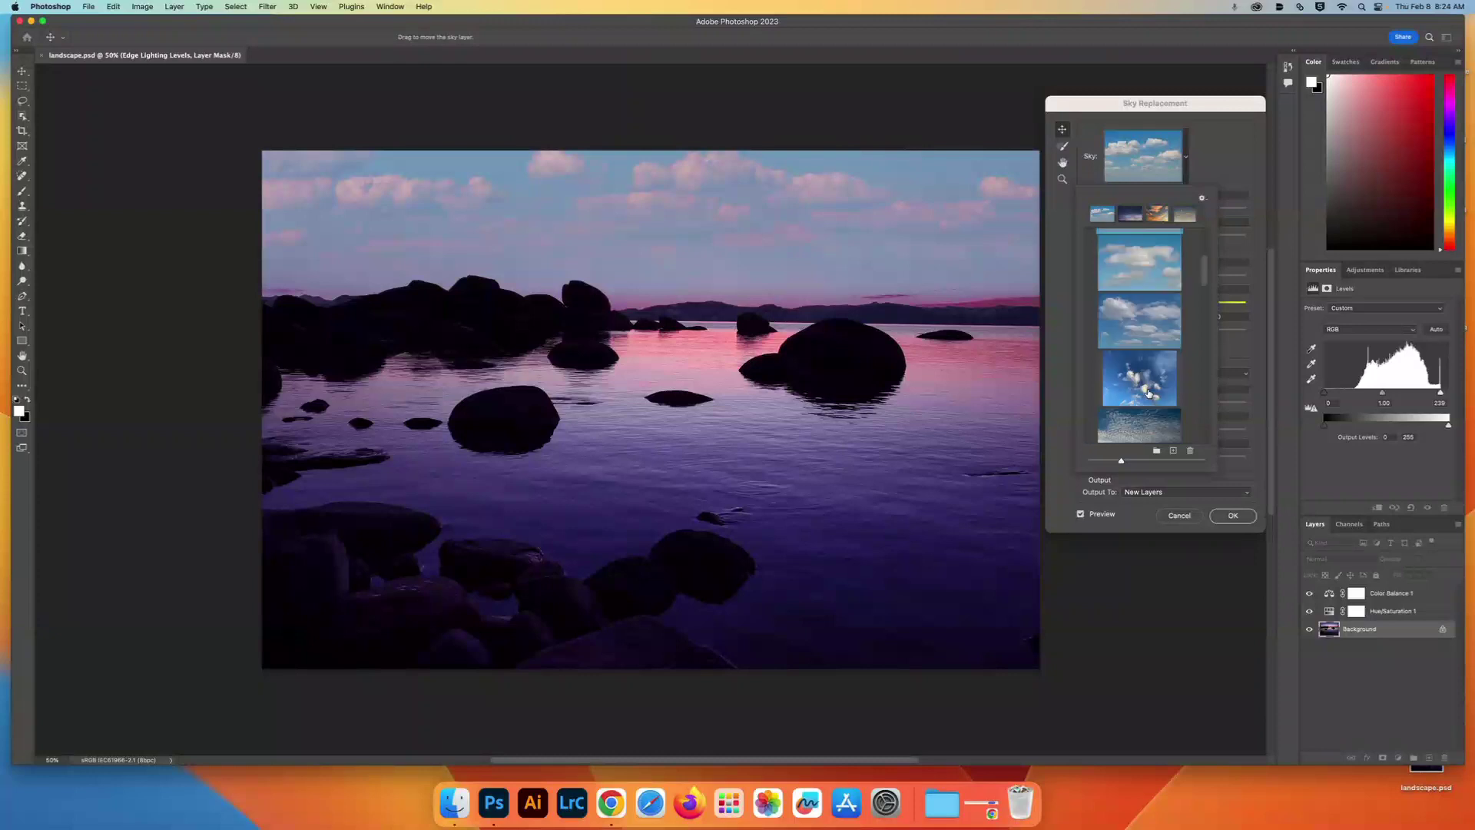
left_click(1153, 315)
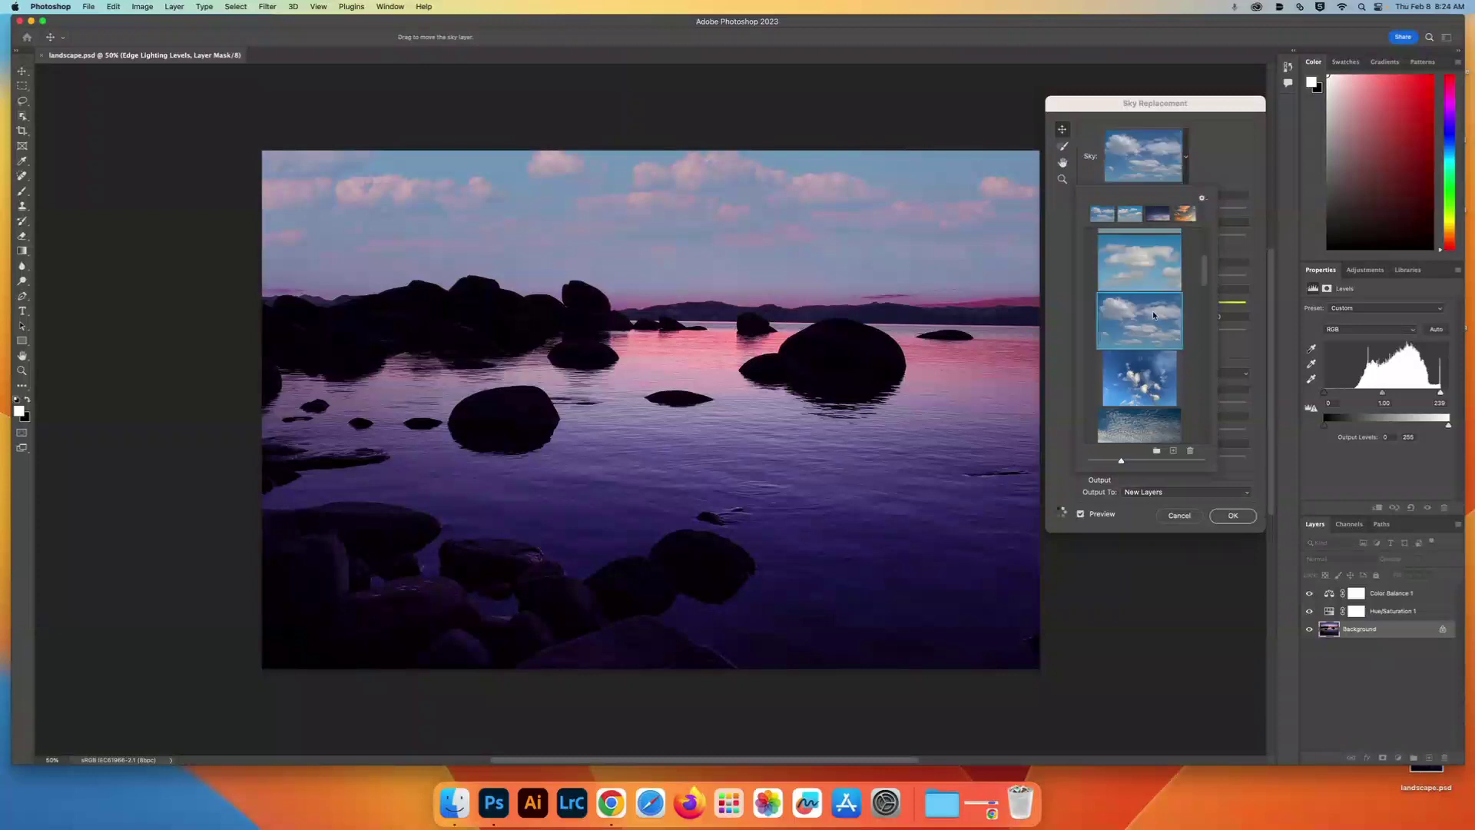
scroll(1129, 402, "down", 6)
scroll(1130, 403, "down", 3)
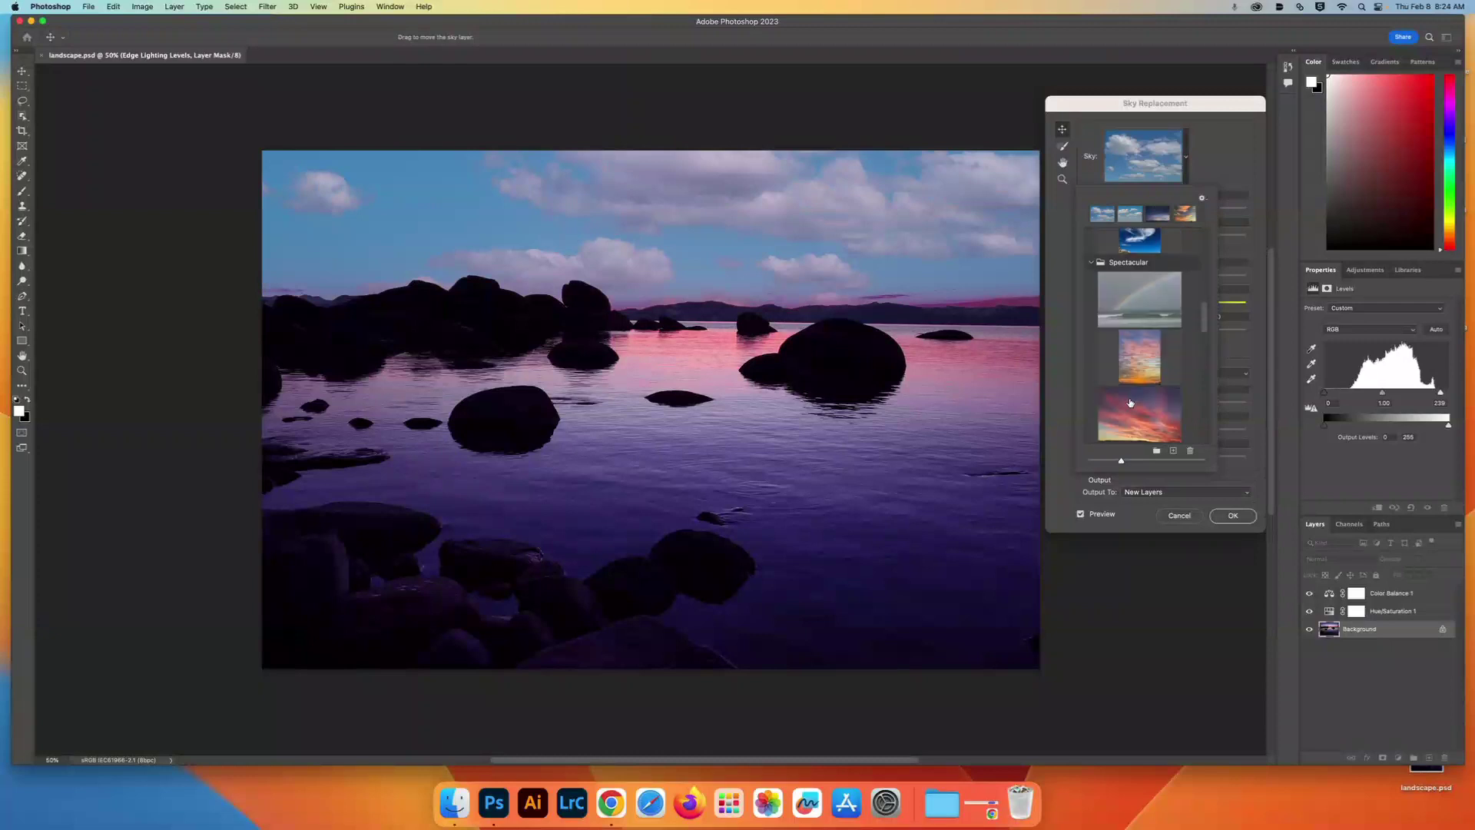
left_click(1149, 354)
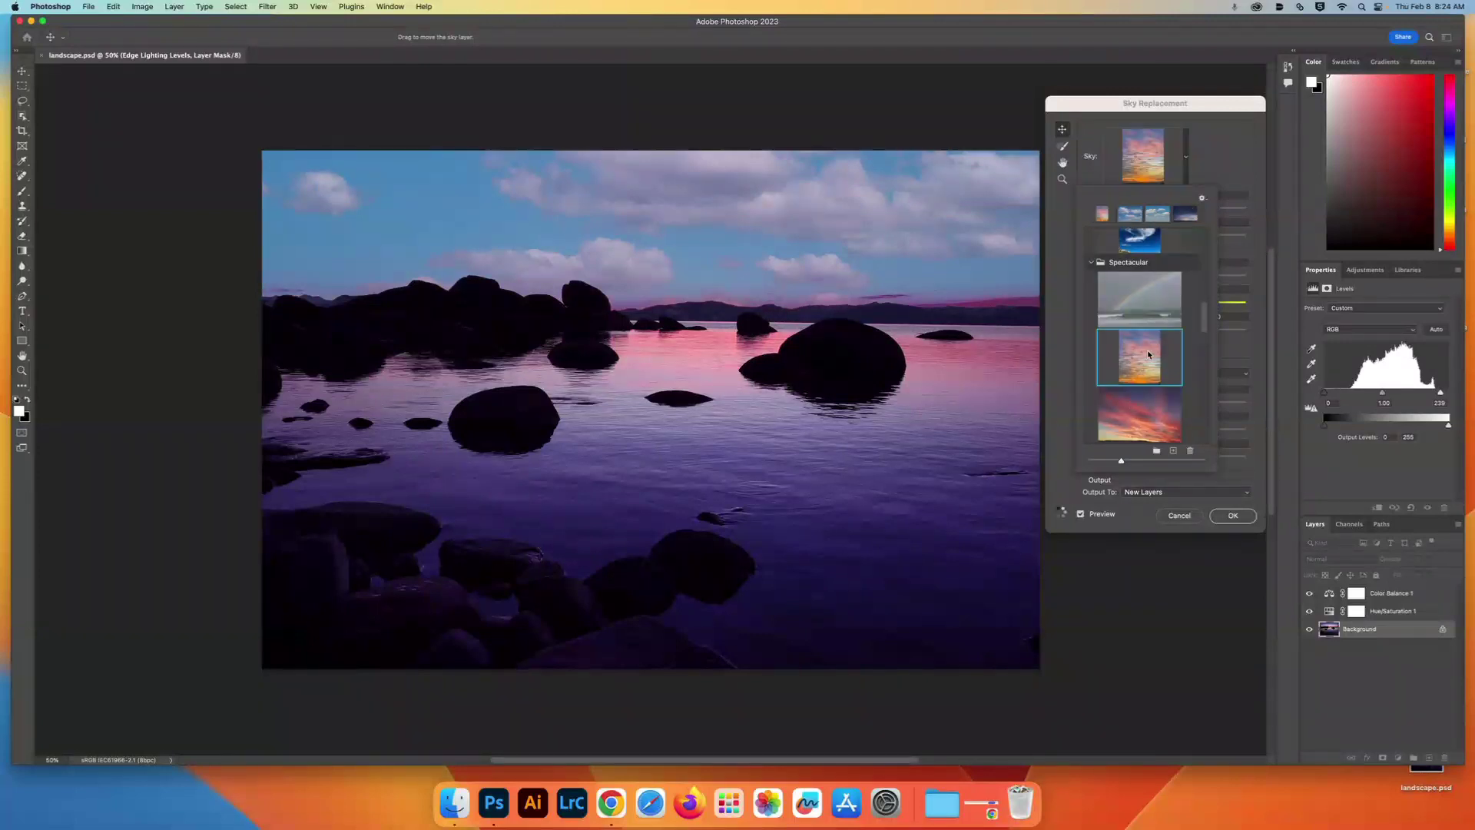
left_click(1131, 421)
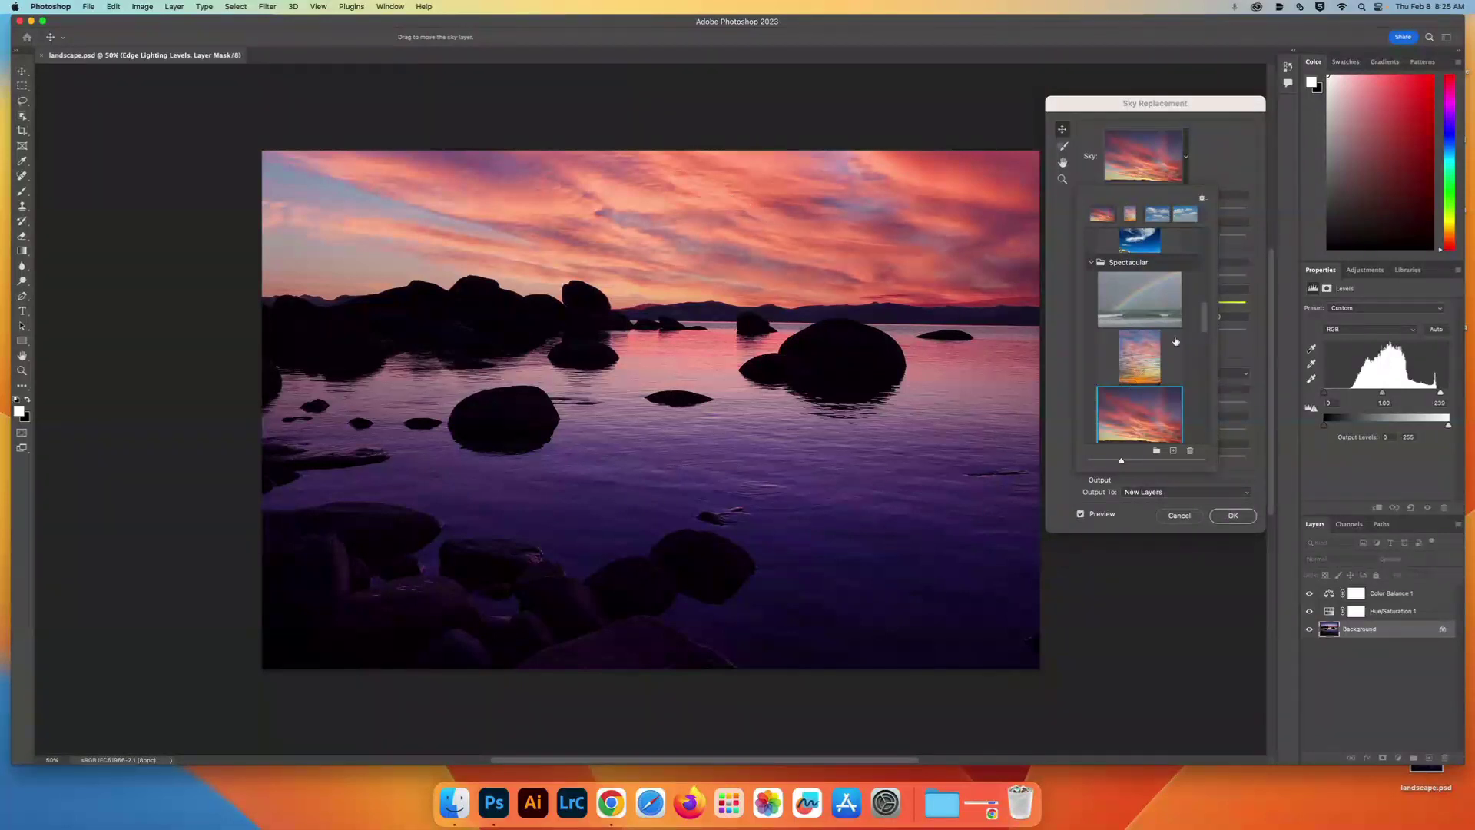
left_click_drag(1204, 335, 1204, 352)
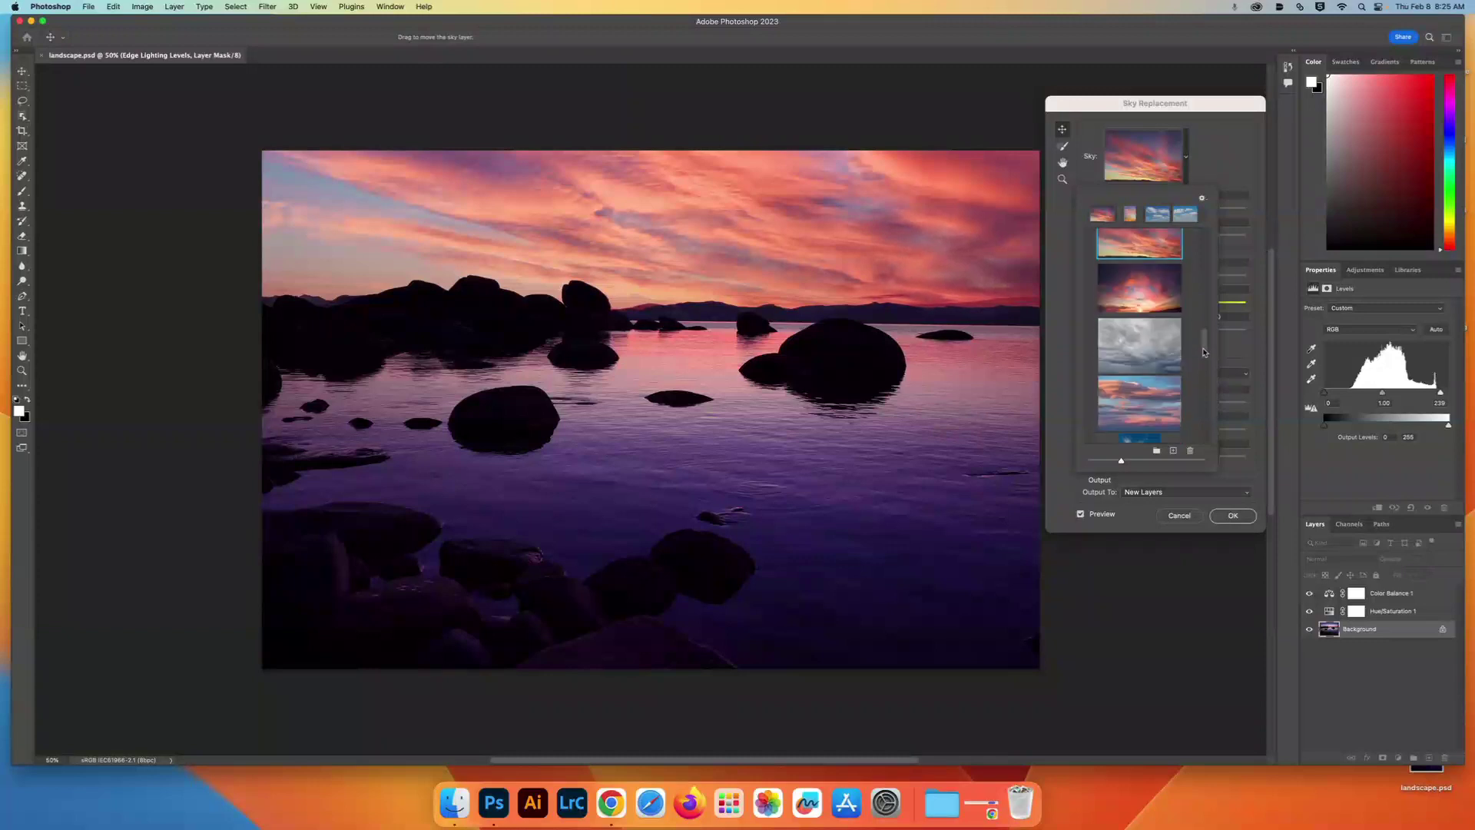
left_click(1104, 347)
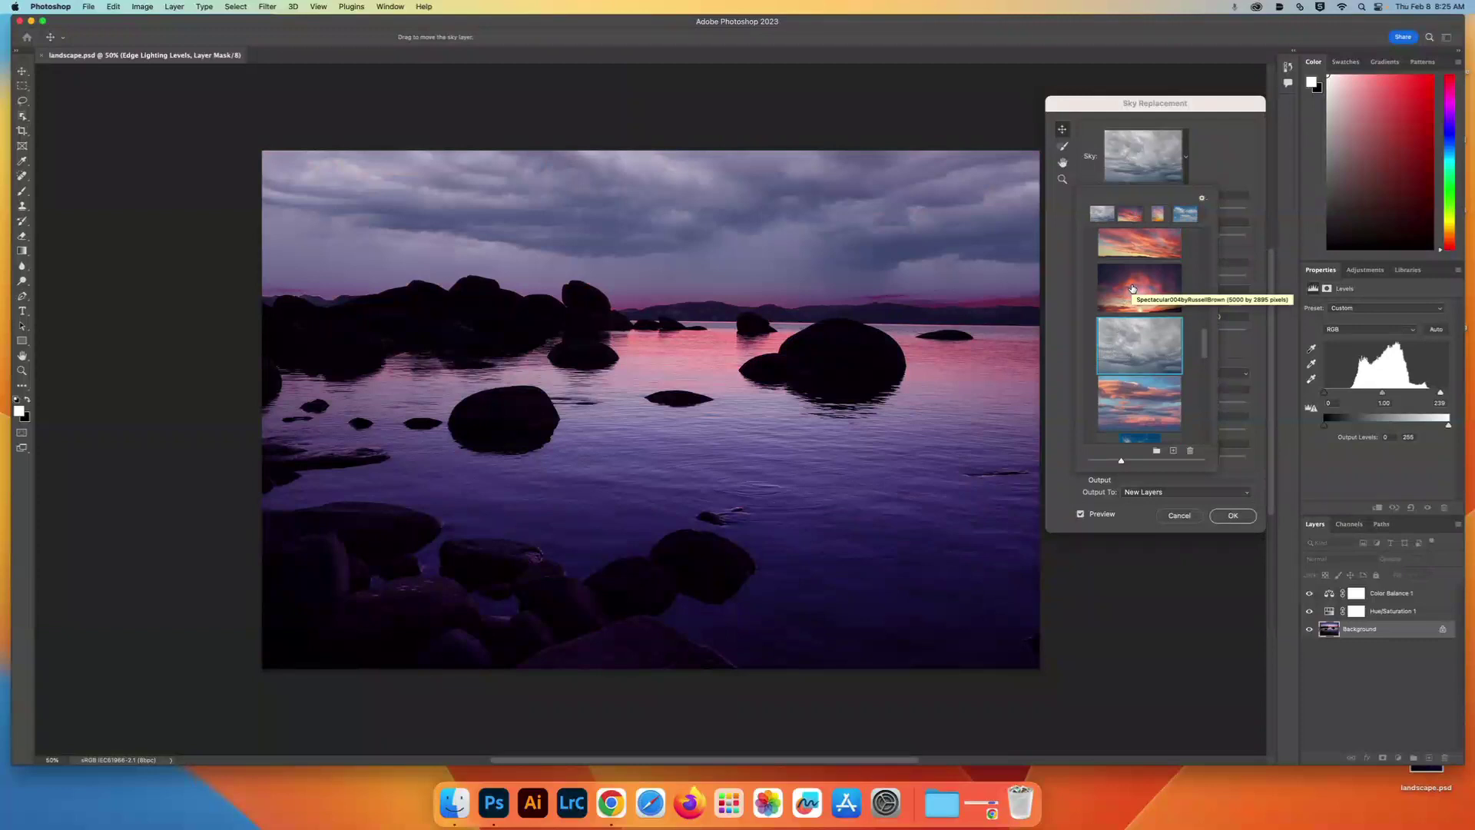
left_click(1132, 288)
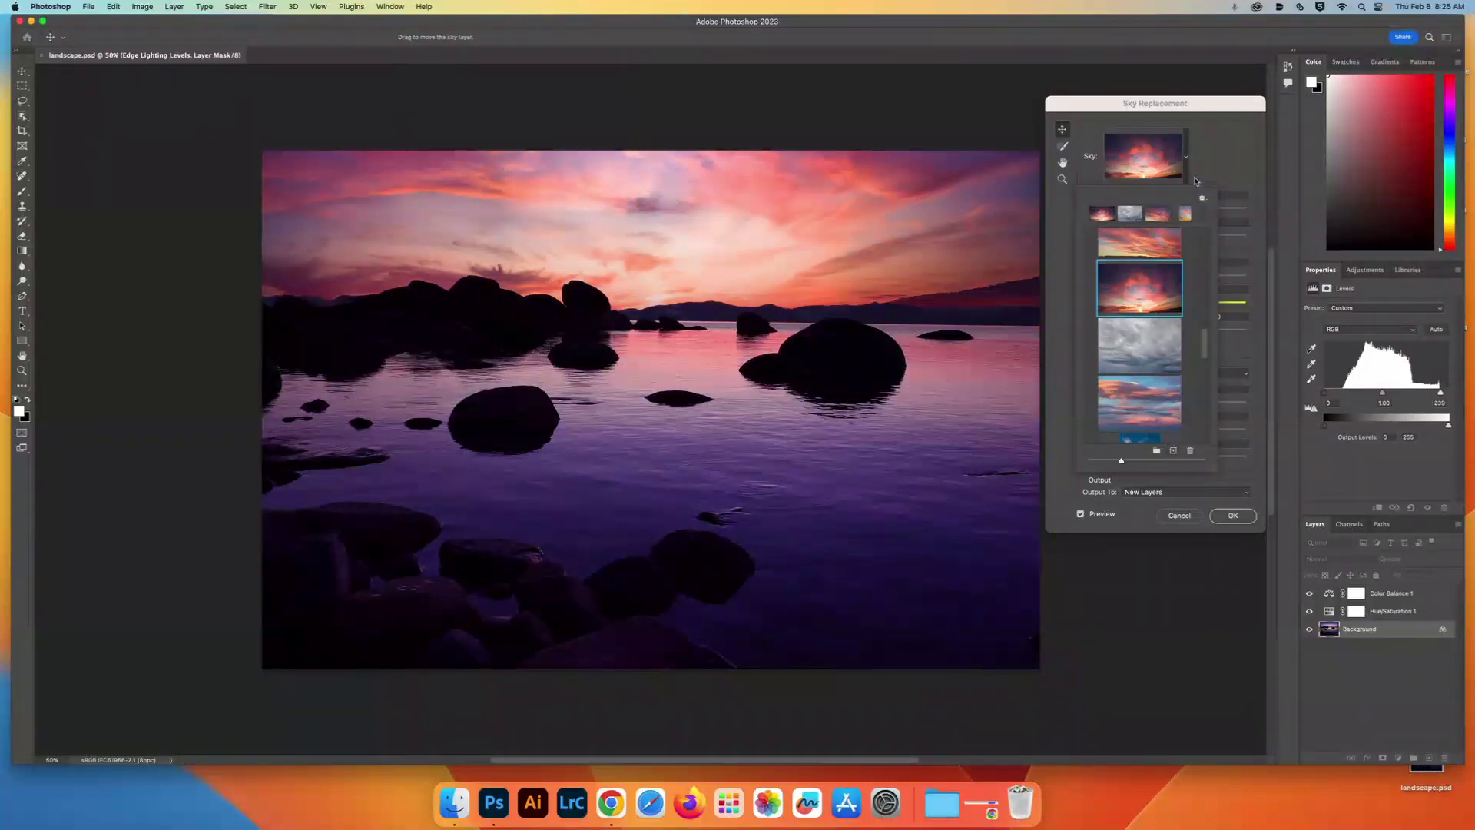
left_click(1187, 159)
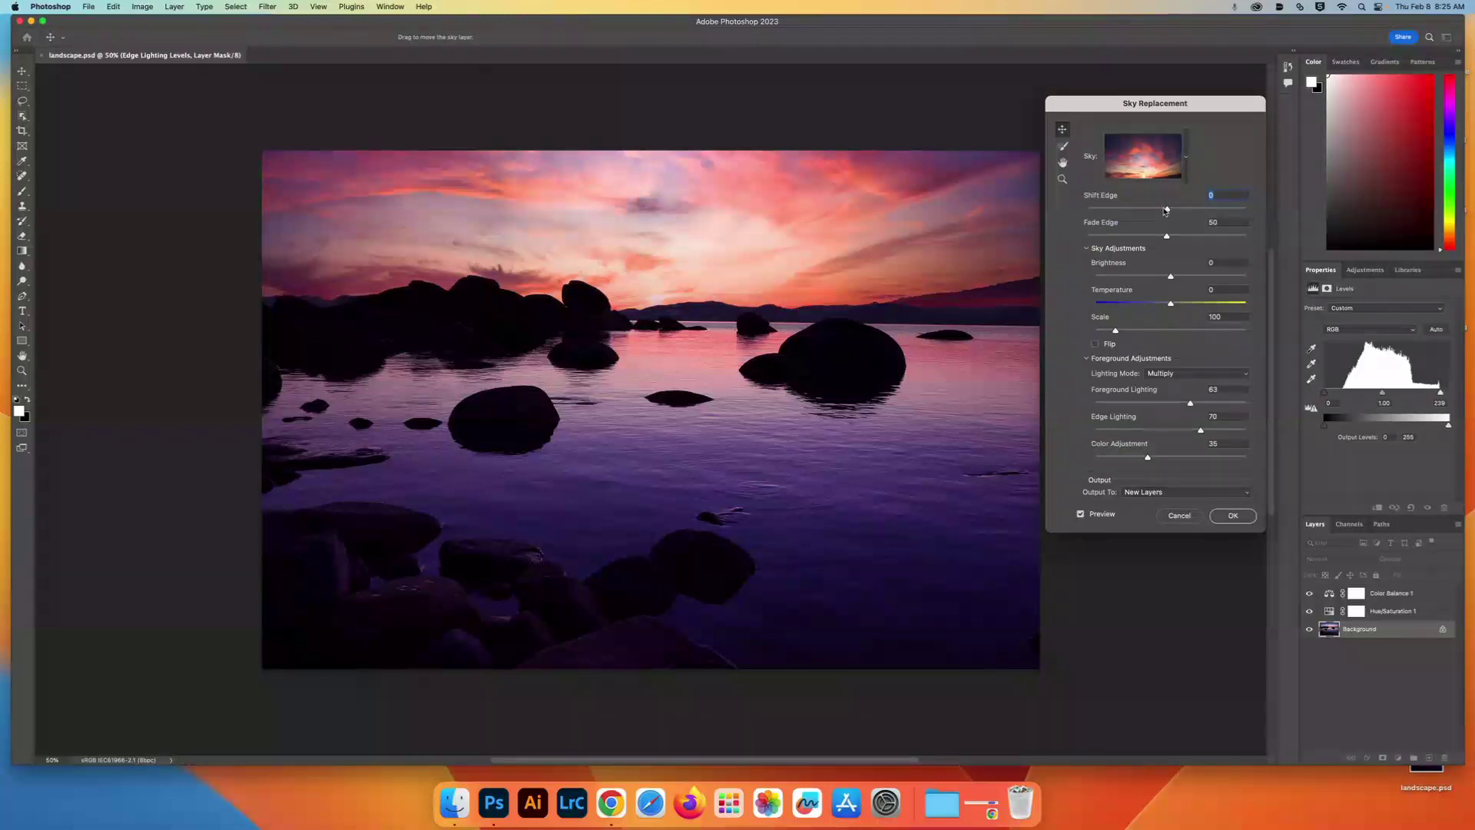
Set the replacement sky's Shift Edge to 29, Fade Edge to 54, Brightness to -29 and Temperature to -14.
left_click_drag(1166, 214, 1192, 216)
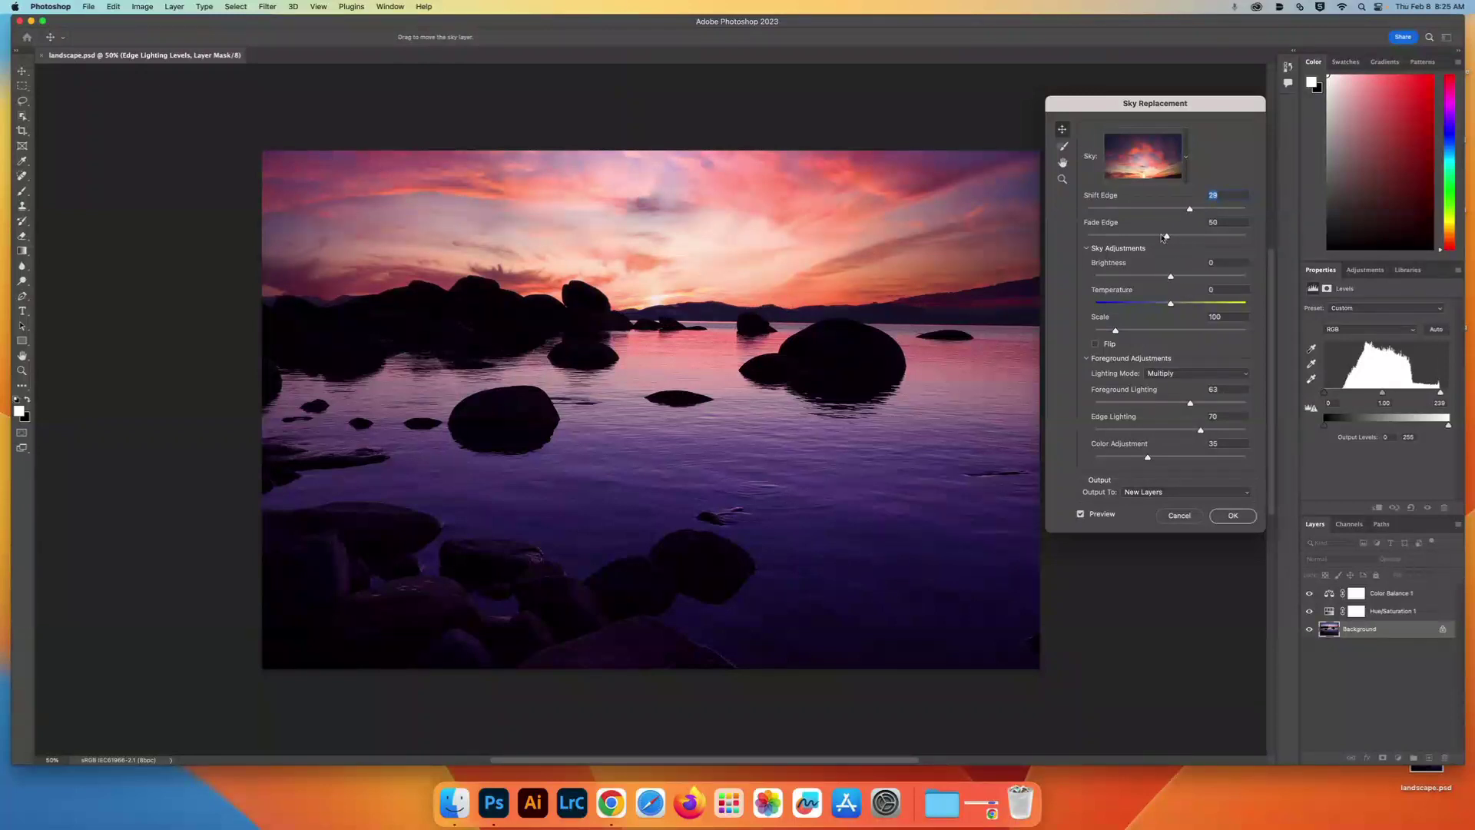
mouse_move(1166, 236)
left_mouse_down()
mouse_move(1140, 236)
mouse_move(1174, 245)
left_mouse_up()
left_click_drag(1171, 277, 1132, 278)
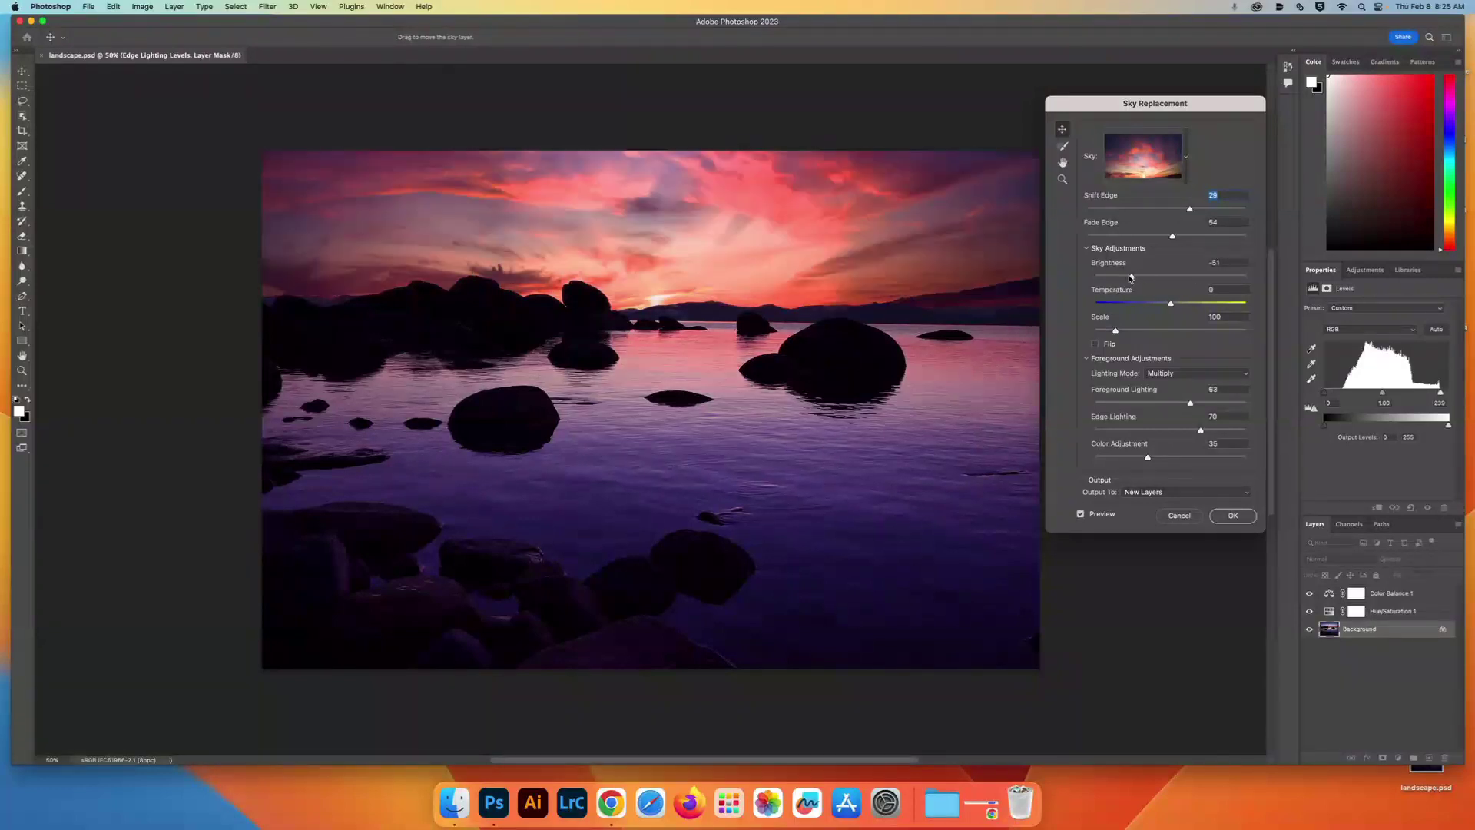
mouse_move(1170, 304)
left_mouse_down()
mouse_move(1198, 306)
mouse_move(1161, 303)
left_mouse_up()
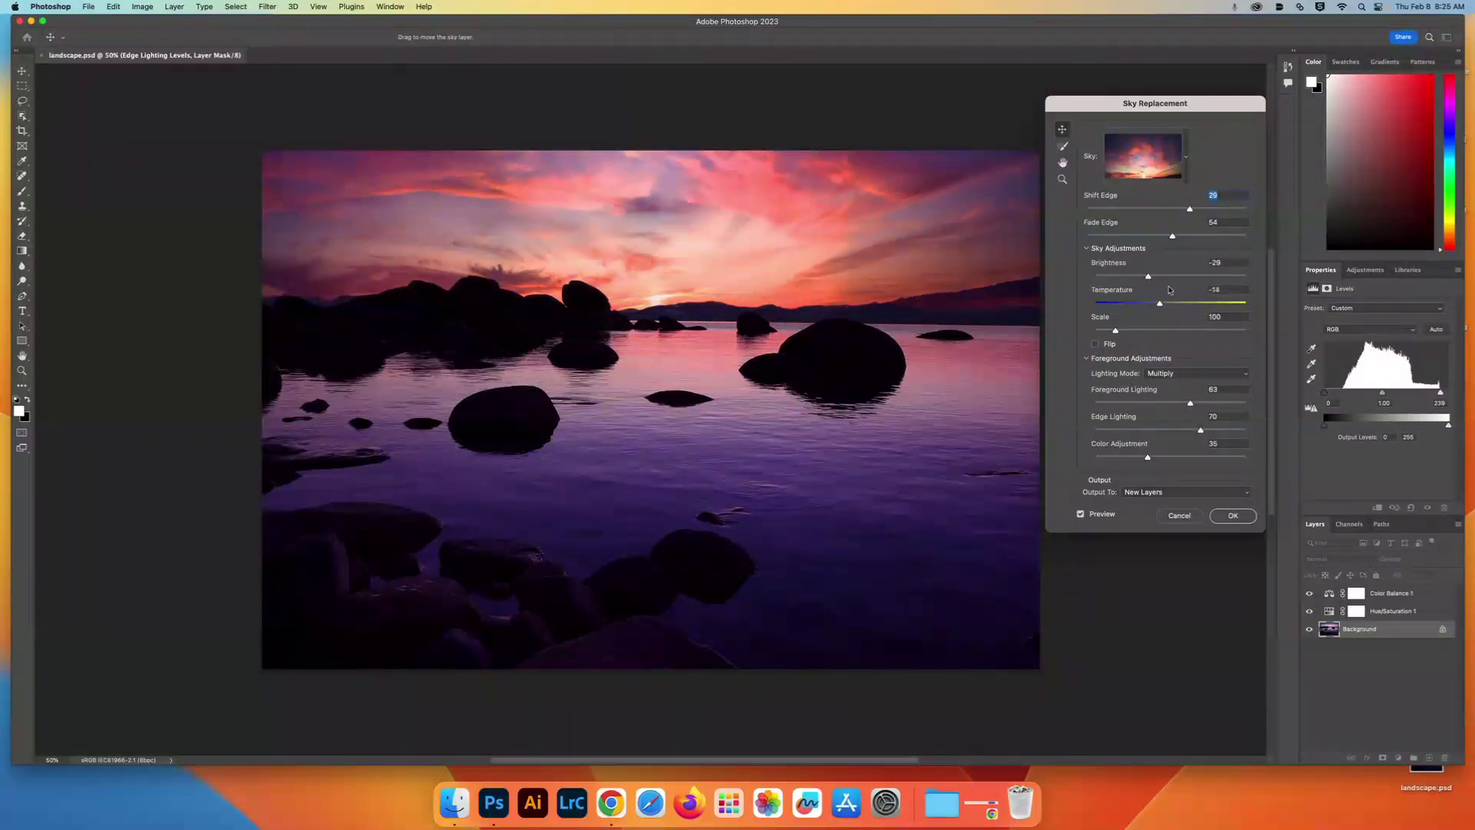
Scale the replacement sky to 127 and reposition it so its sunset glow sits at the photo's horizon.
left_click_drag(1115, 330, 1140, 336)
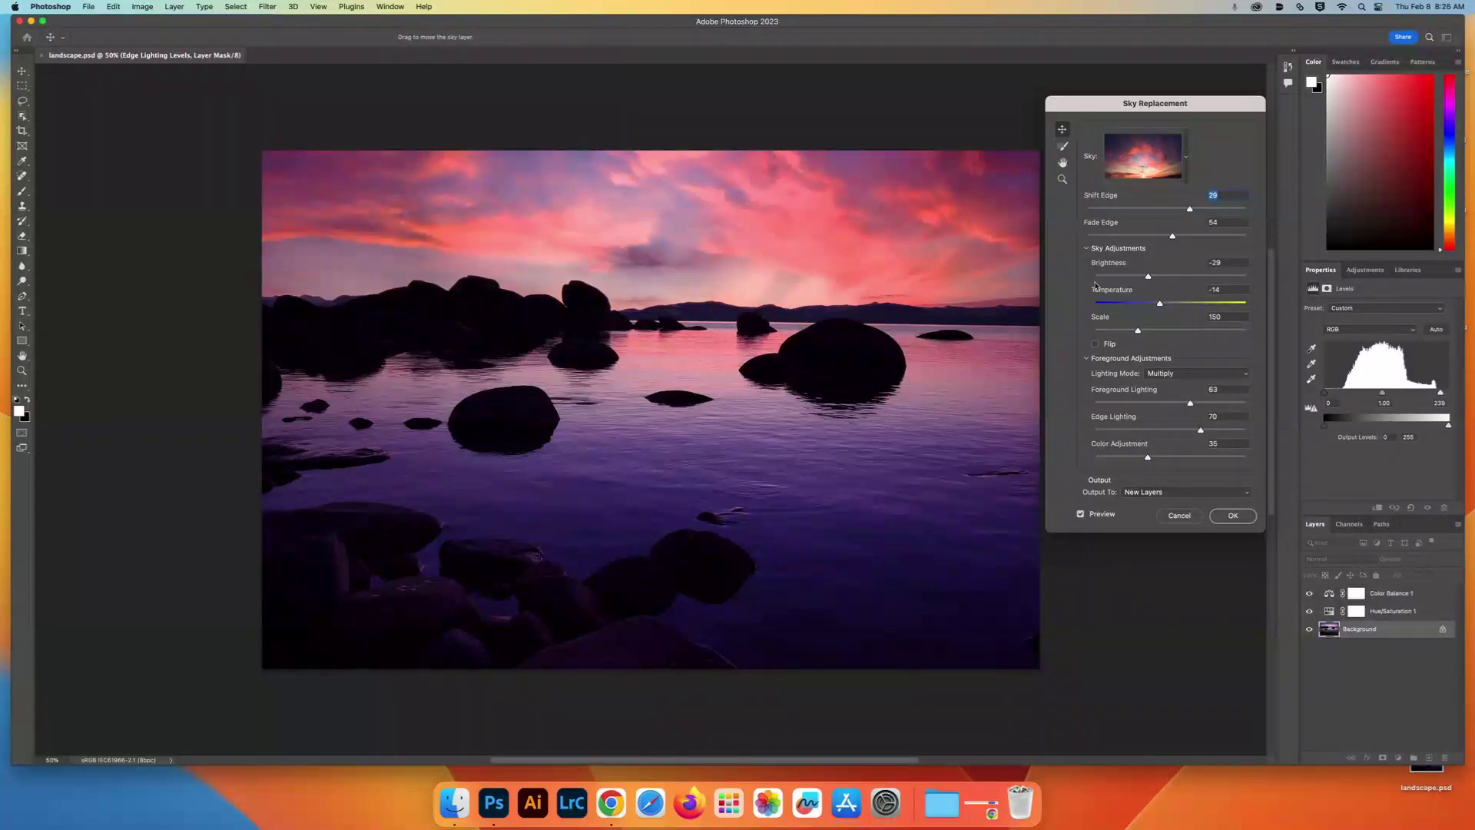
left_click_drag(809, 215, 787, 264)
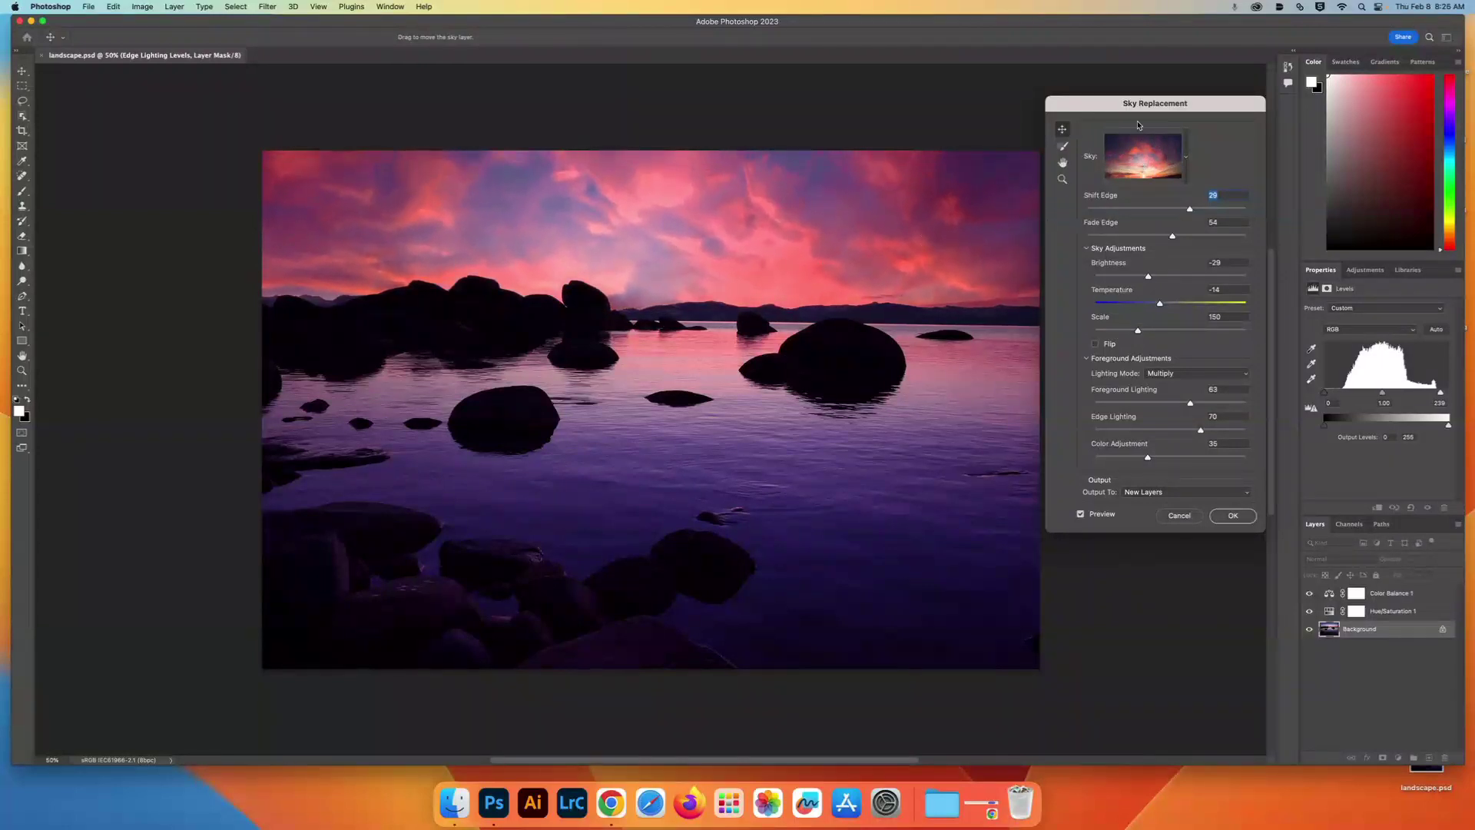
left_click_drag(642, 204, 661, 86)
left_click_drag(1139, 333, 1132, 332)
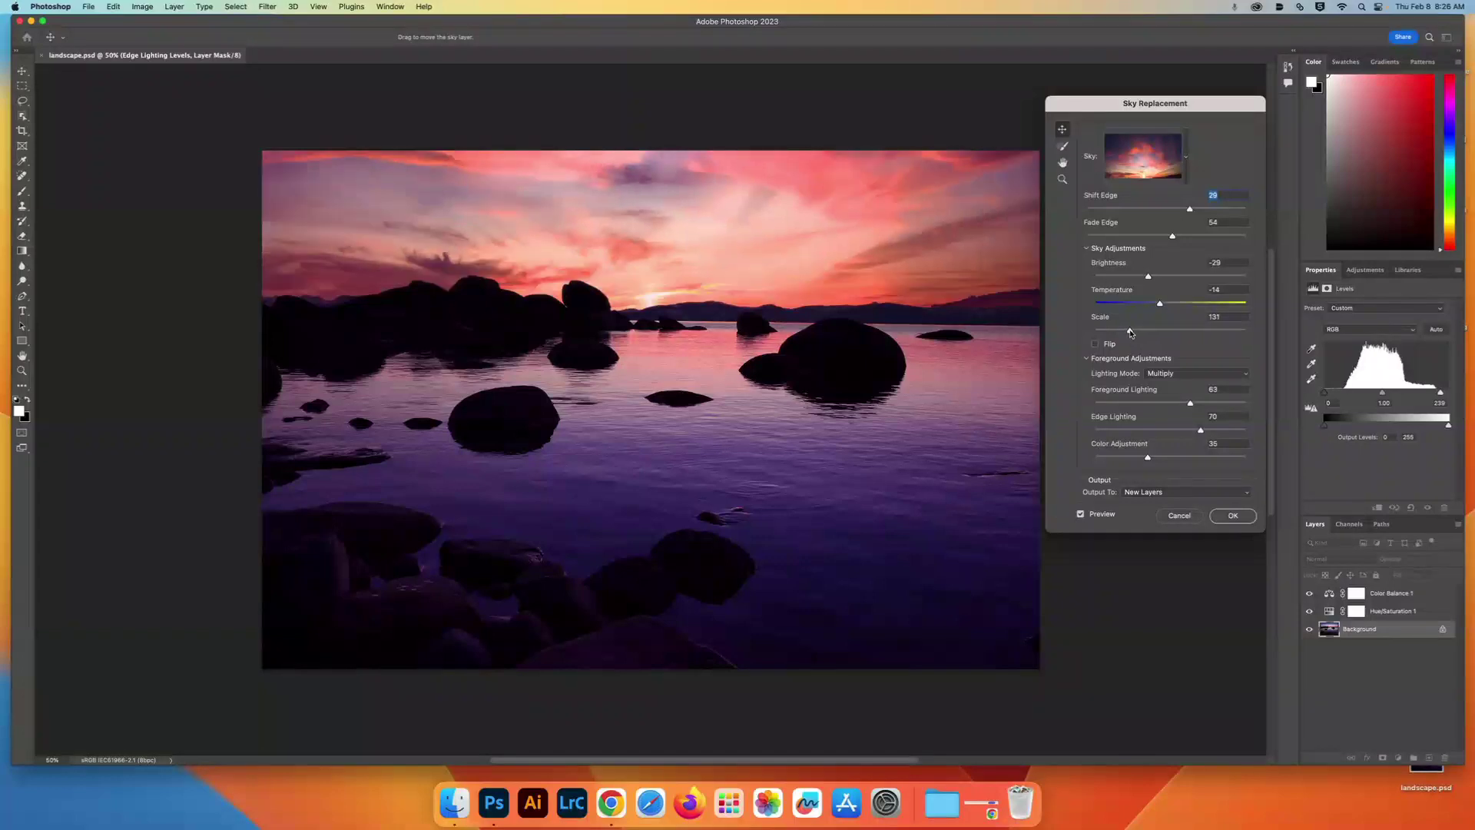
left_click_drag(776, 212, 735, 169)
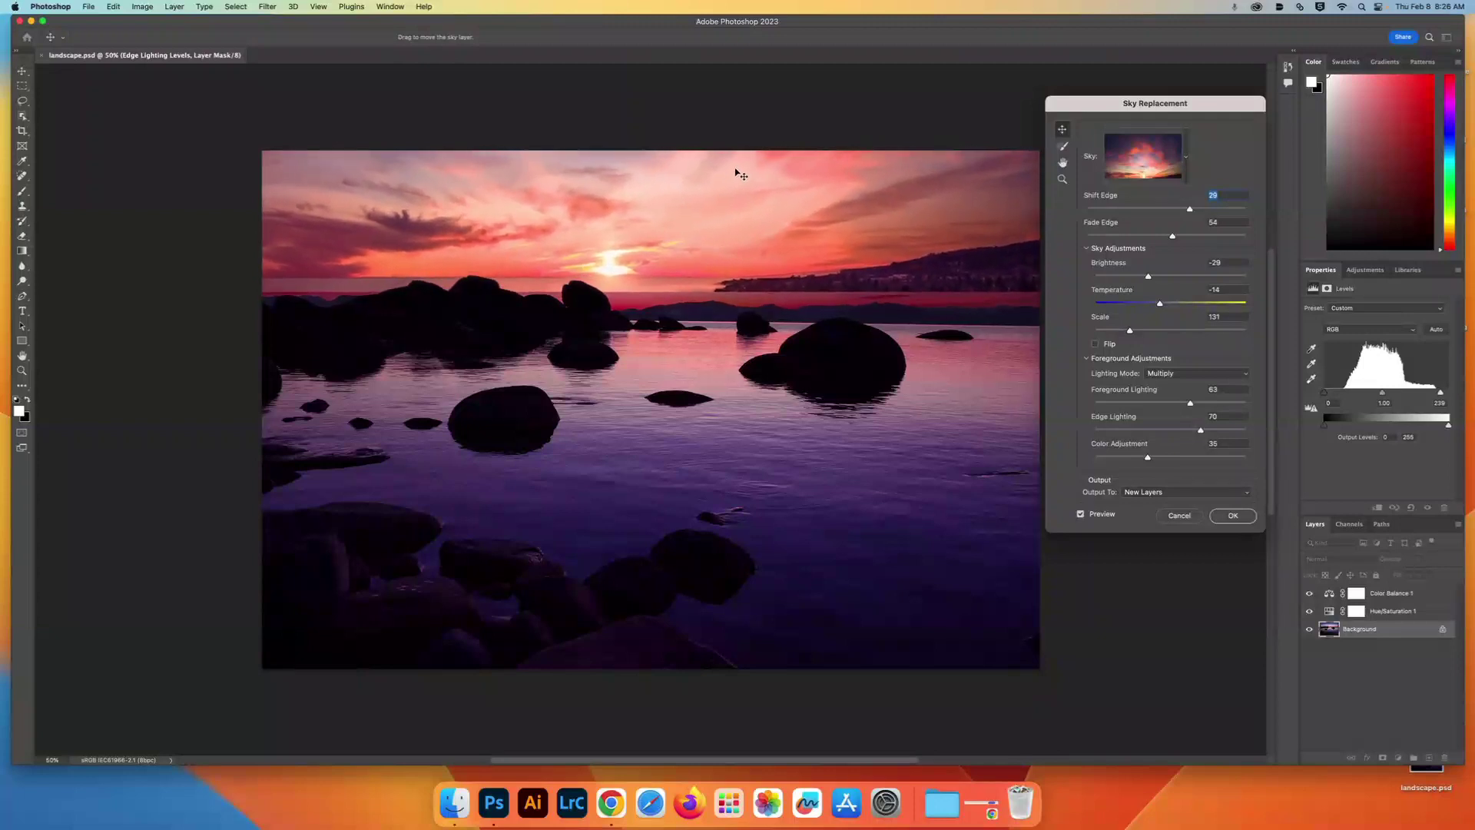
left_click_drag(803, 222, 829, 269)
left_click_drag(1131, 333, 1128, 332)
left_click_drag(908, 255, 912, 258)
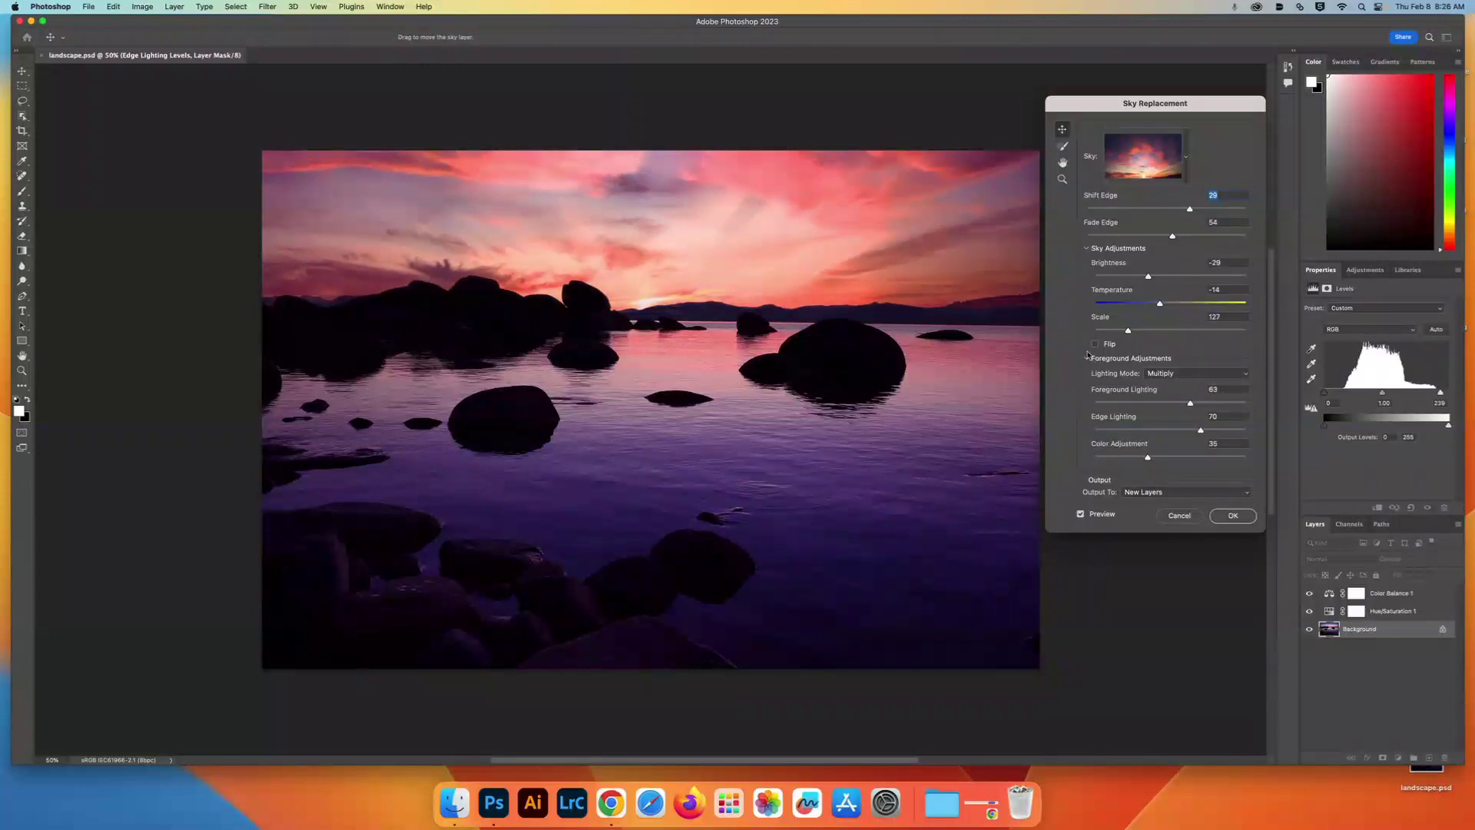
Try out a flipped sky and the Screen lighting mode, restoring the unflipped sky and Multiply.
left_click(1096, 345)
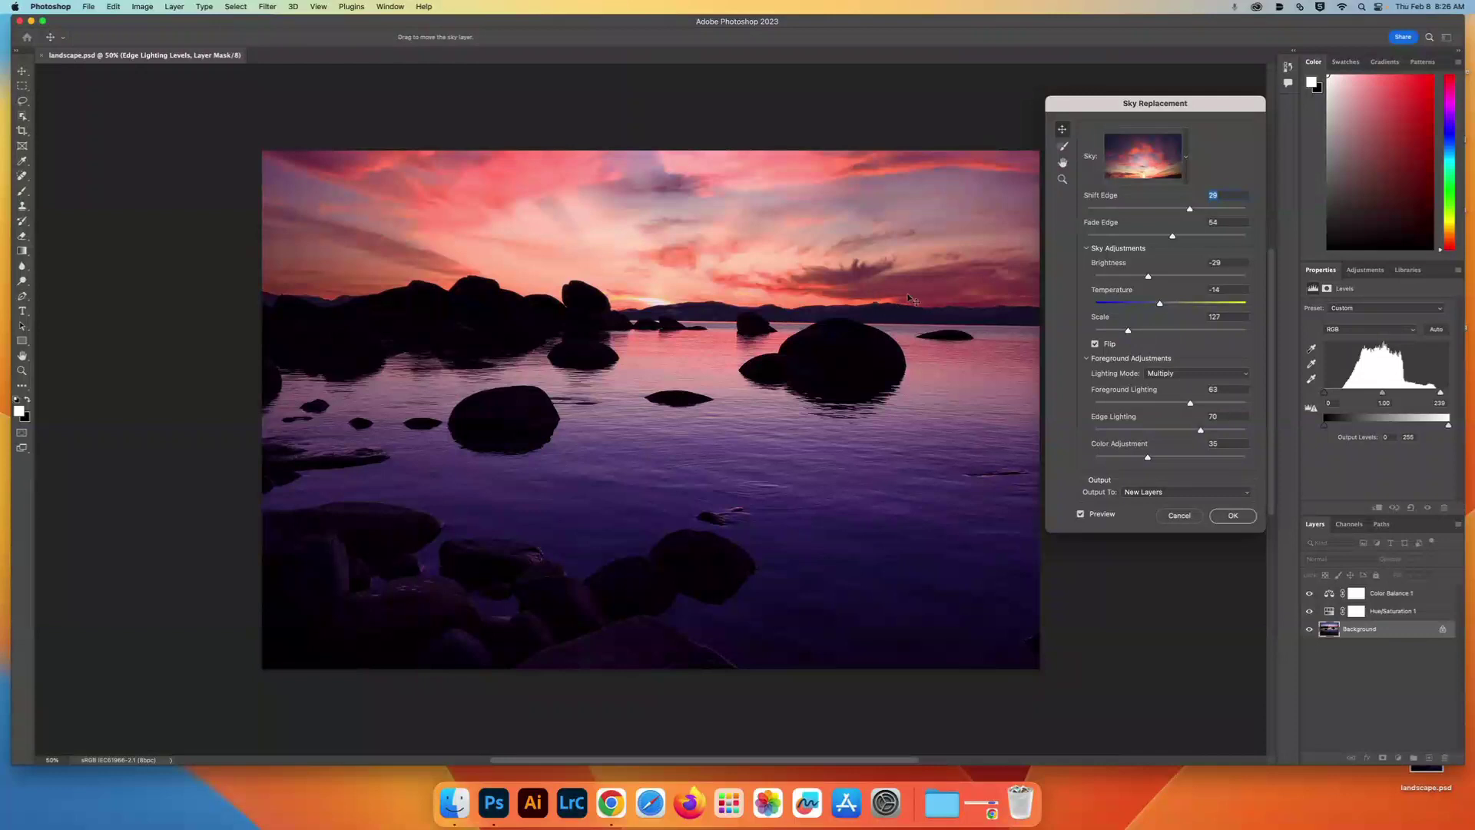
left_click(1096, 345)
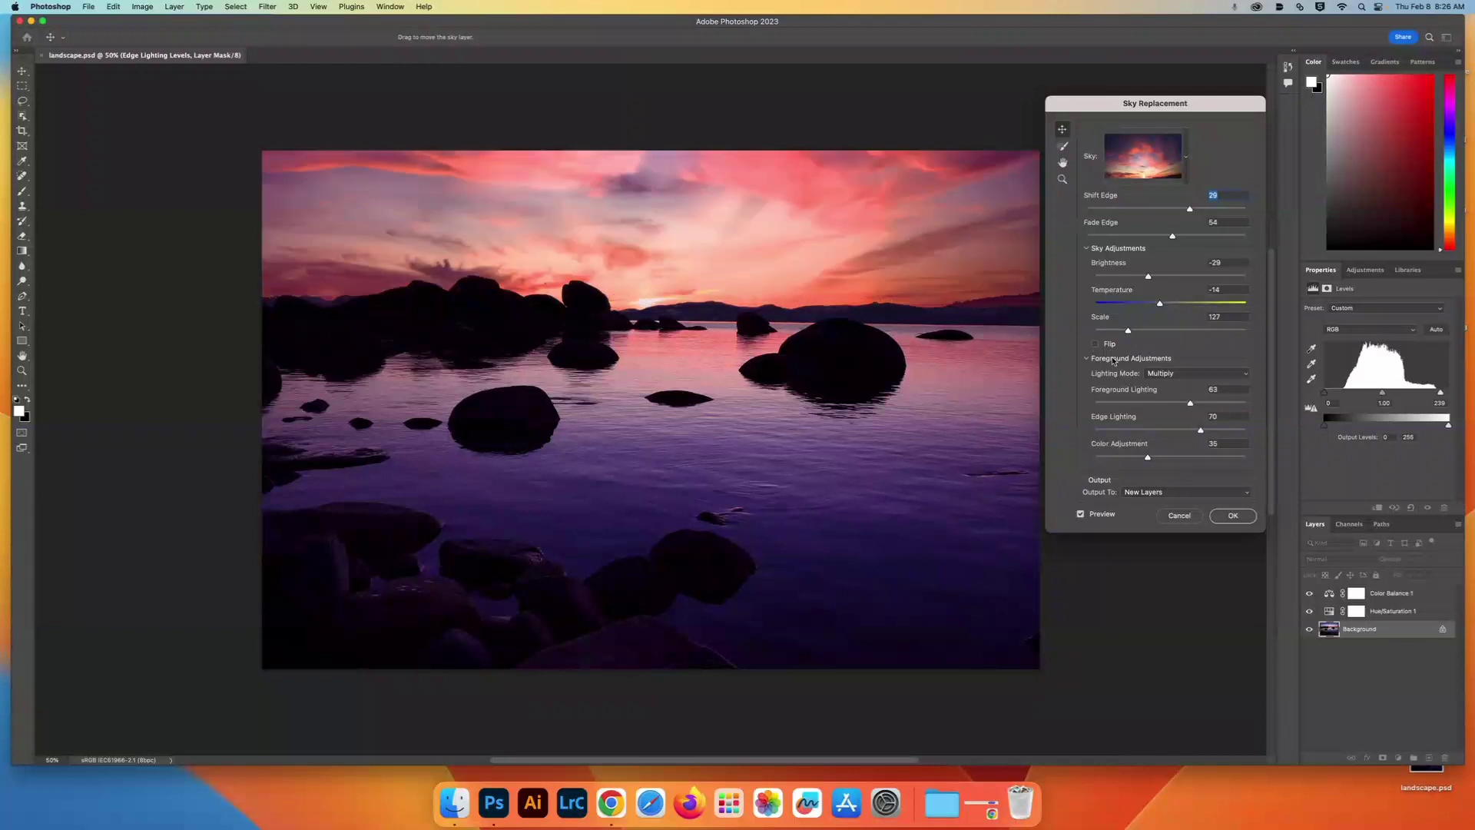
left_click(1161, 374)
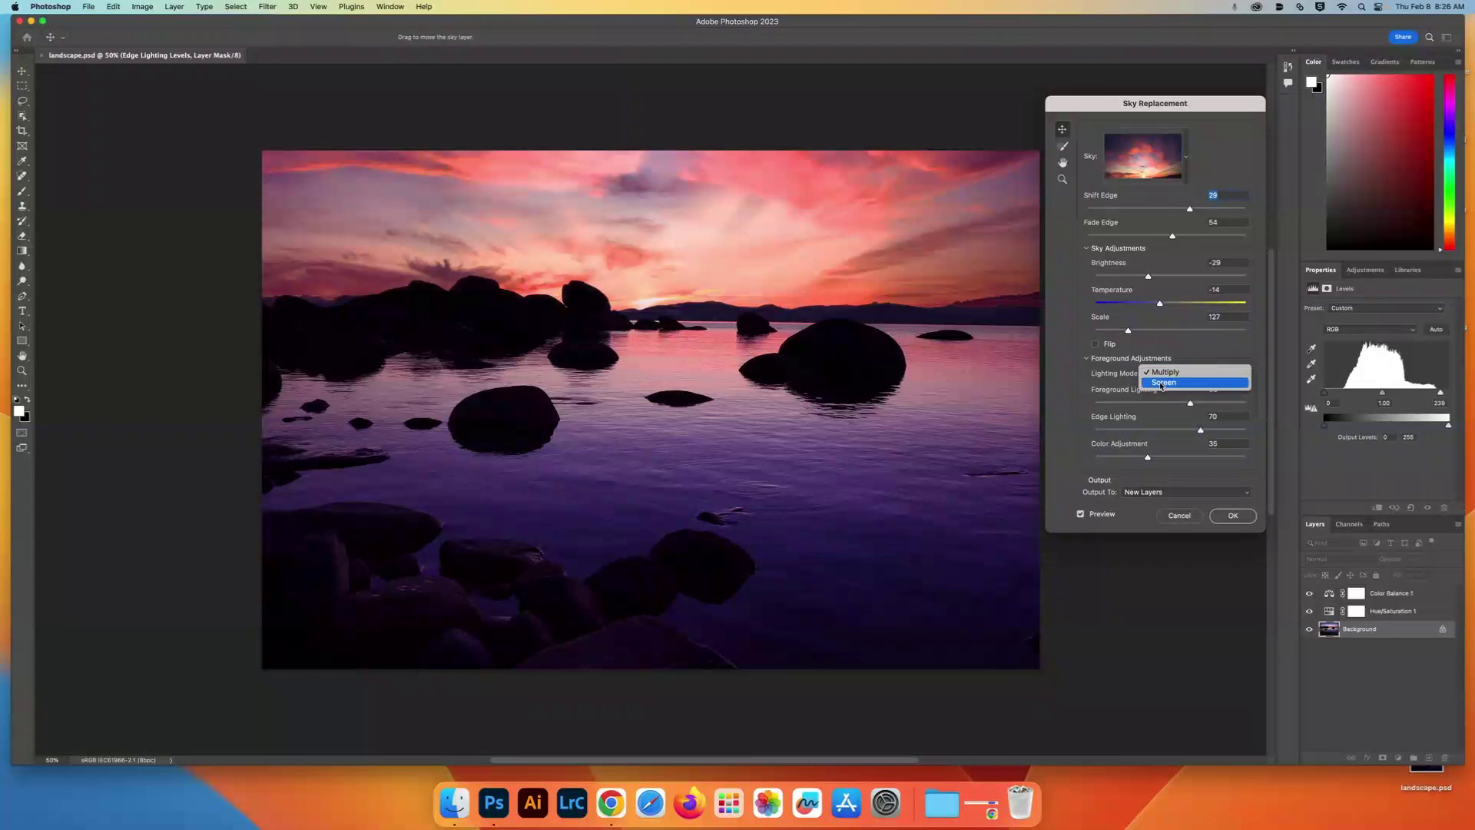
left_click(1161, 385)
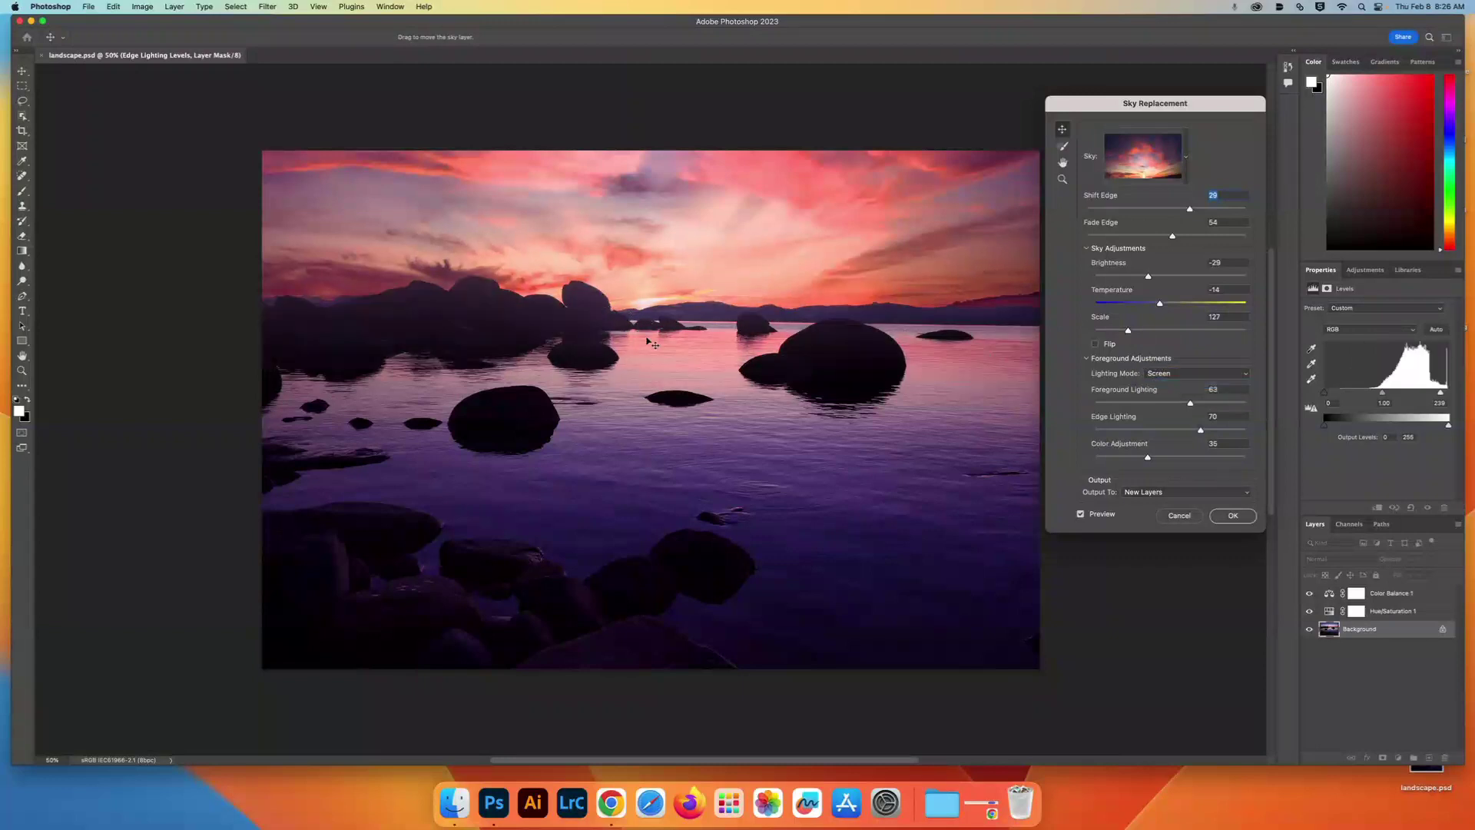
left_click(1171, 373)
left_click(1169, 363)
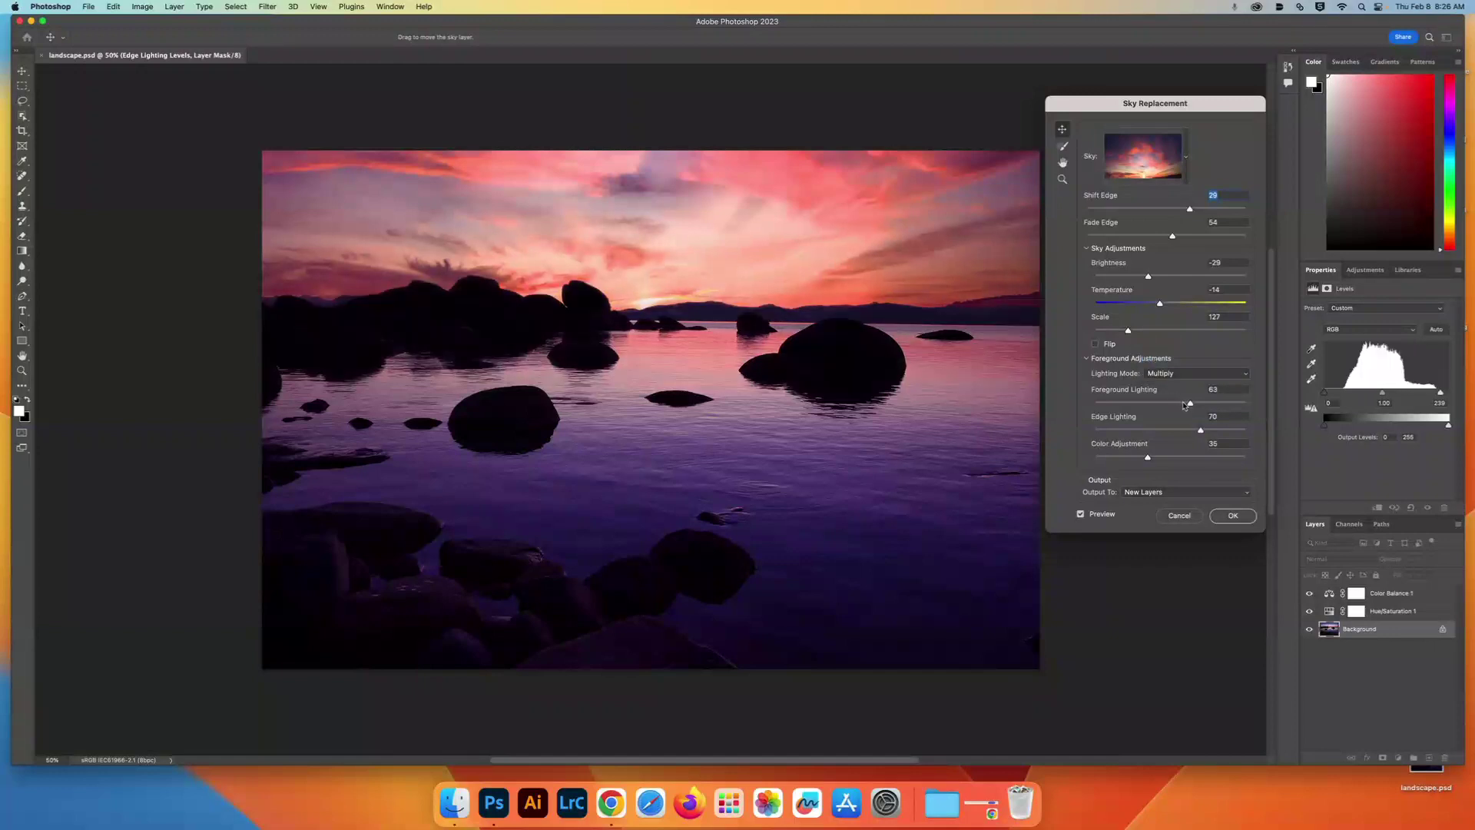
Lower Foreground Lighting slightly and apply the sky replacement, output to new layers.
left_click_drag(1191, 405, 1186, 403)
left_click(1233, 516)
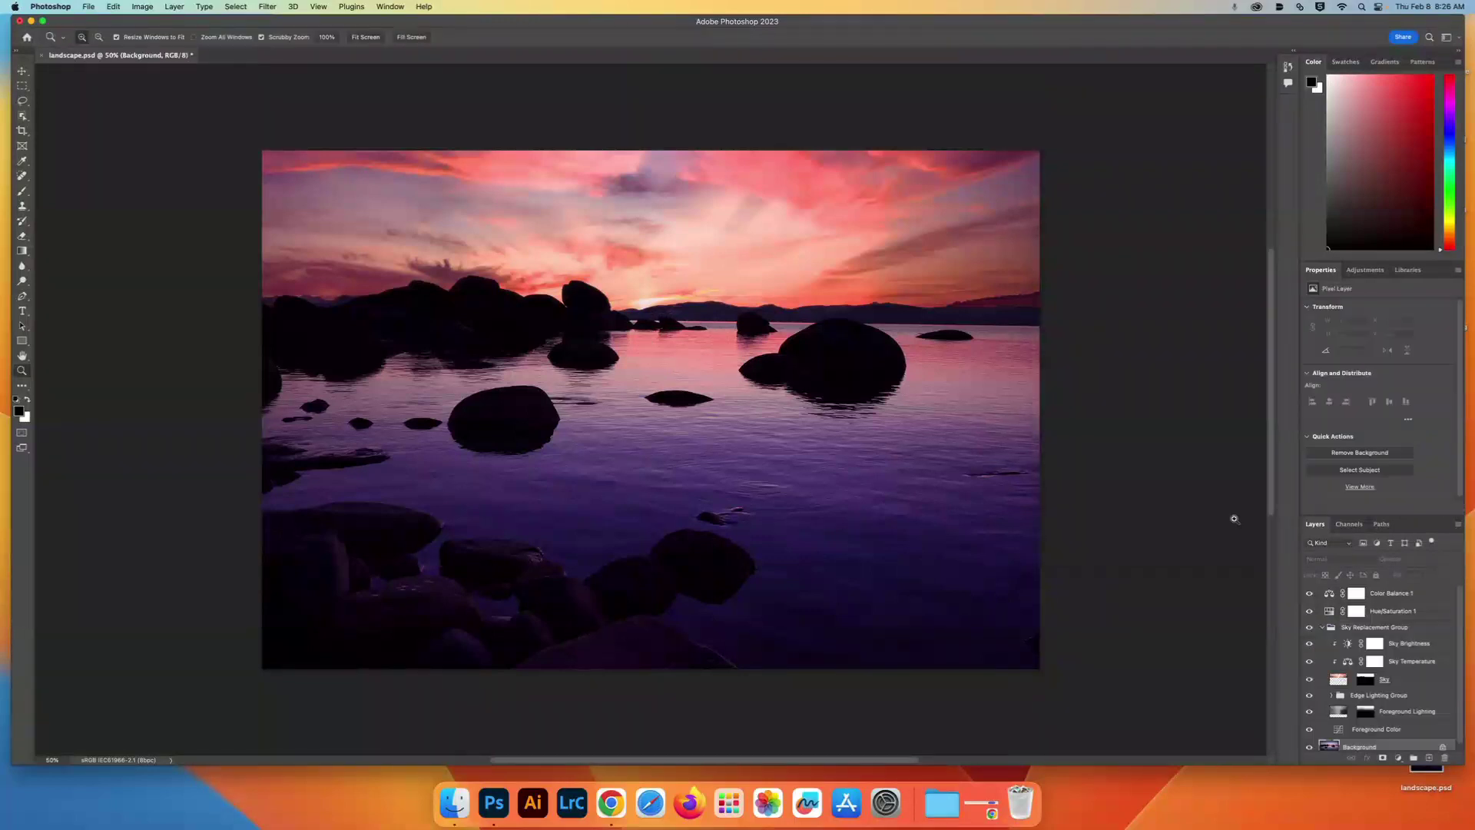
Enlarge the layer list and set the Sky Brightness adjustment to Brightness -48 and Contrast -6.
left_click_drag(1364, 512, 1347, 452)
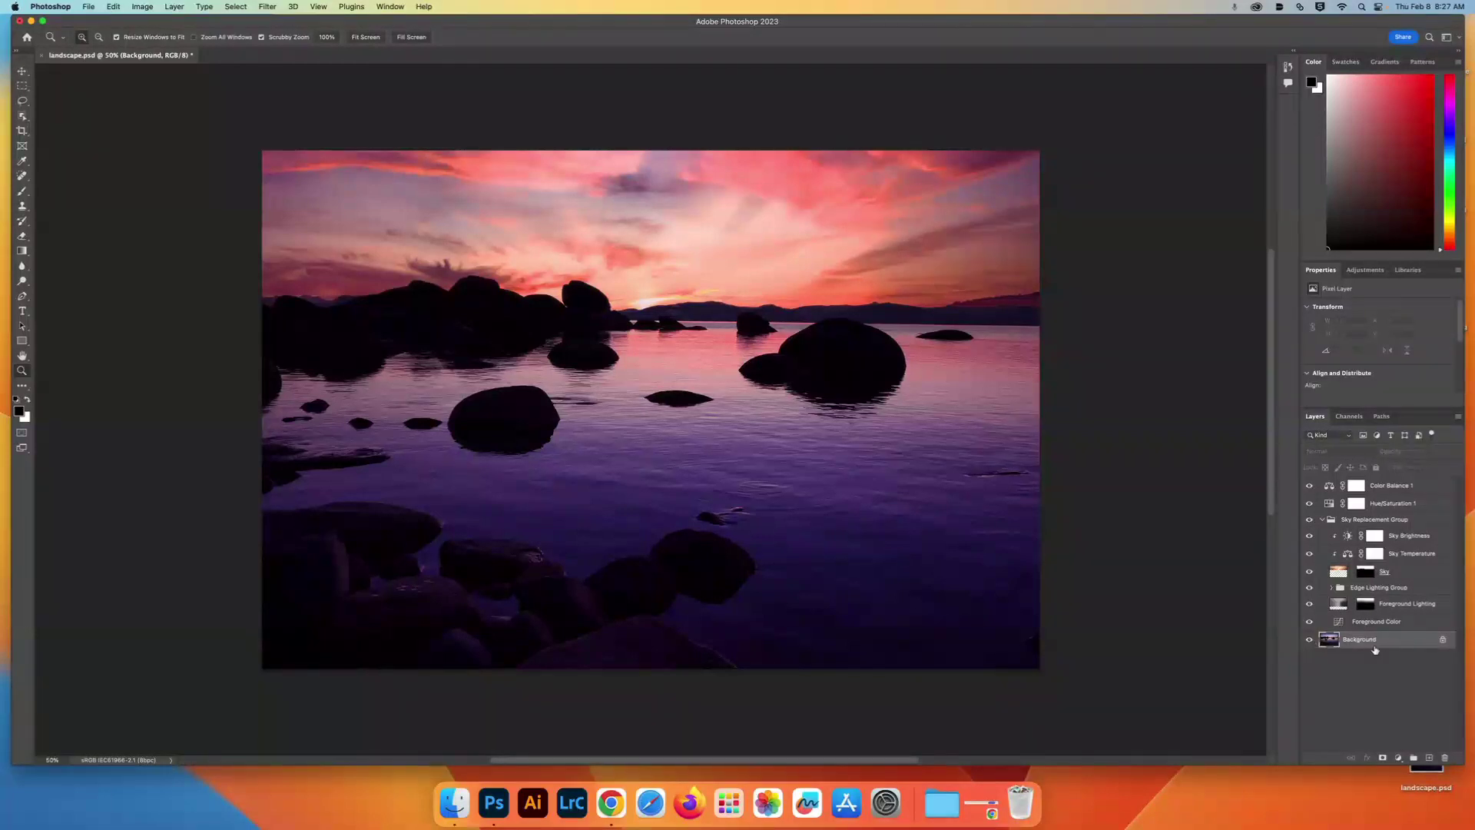
left_click(1347, 535)
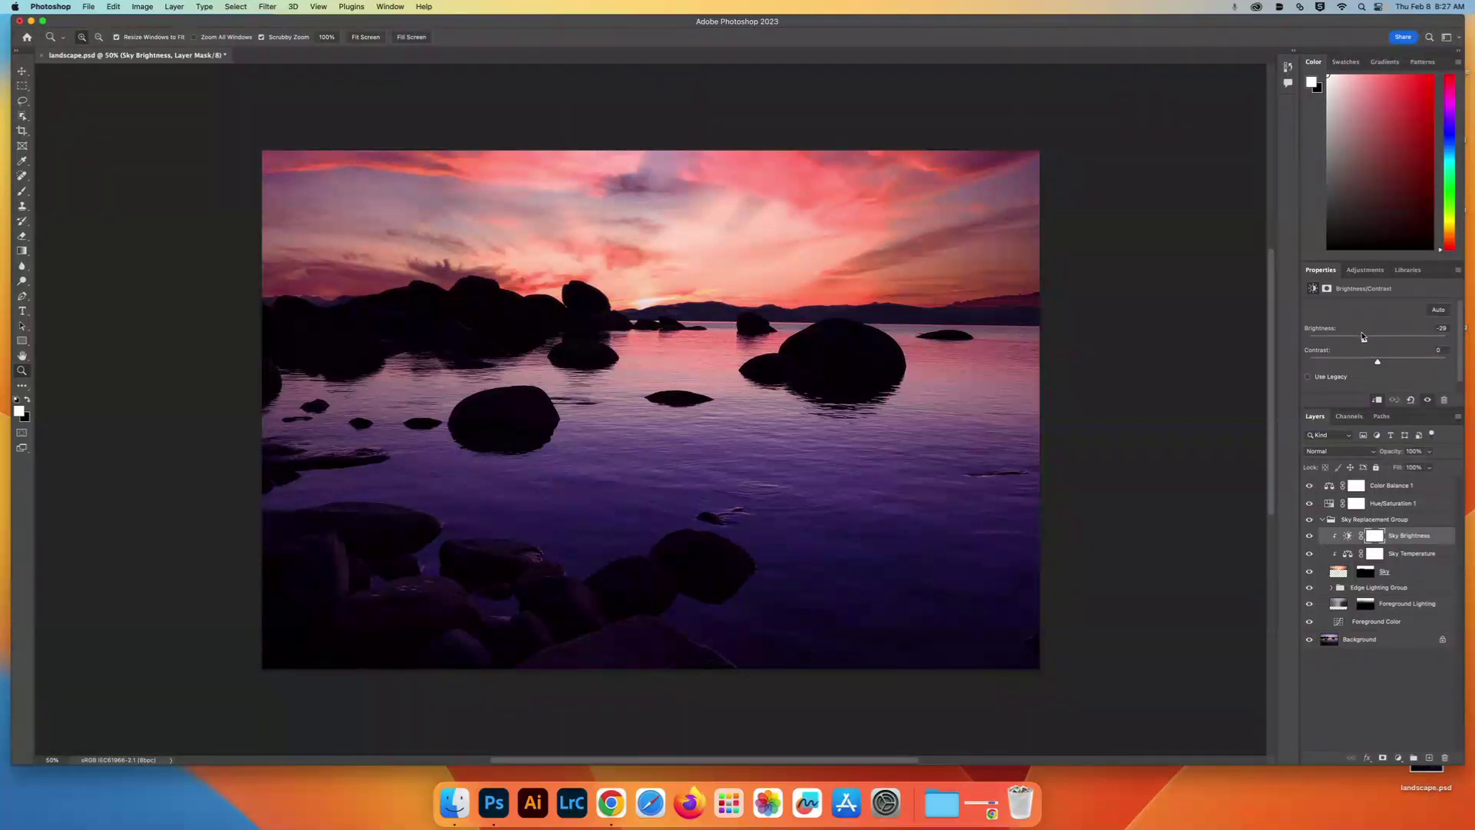
left_click_drag(1365, 338, 1369, 366)
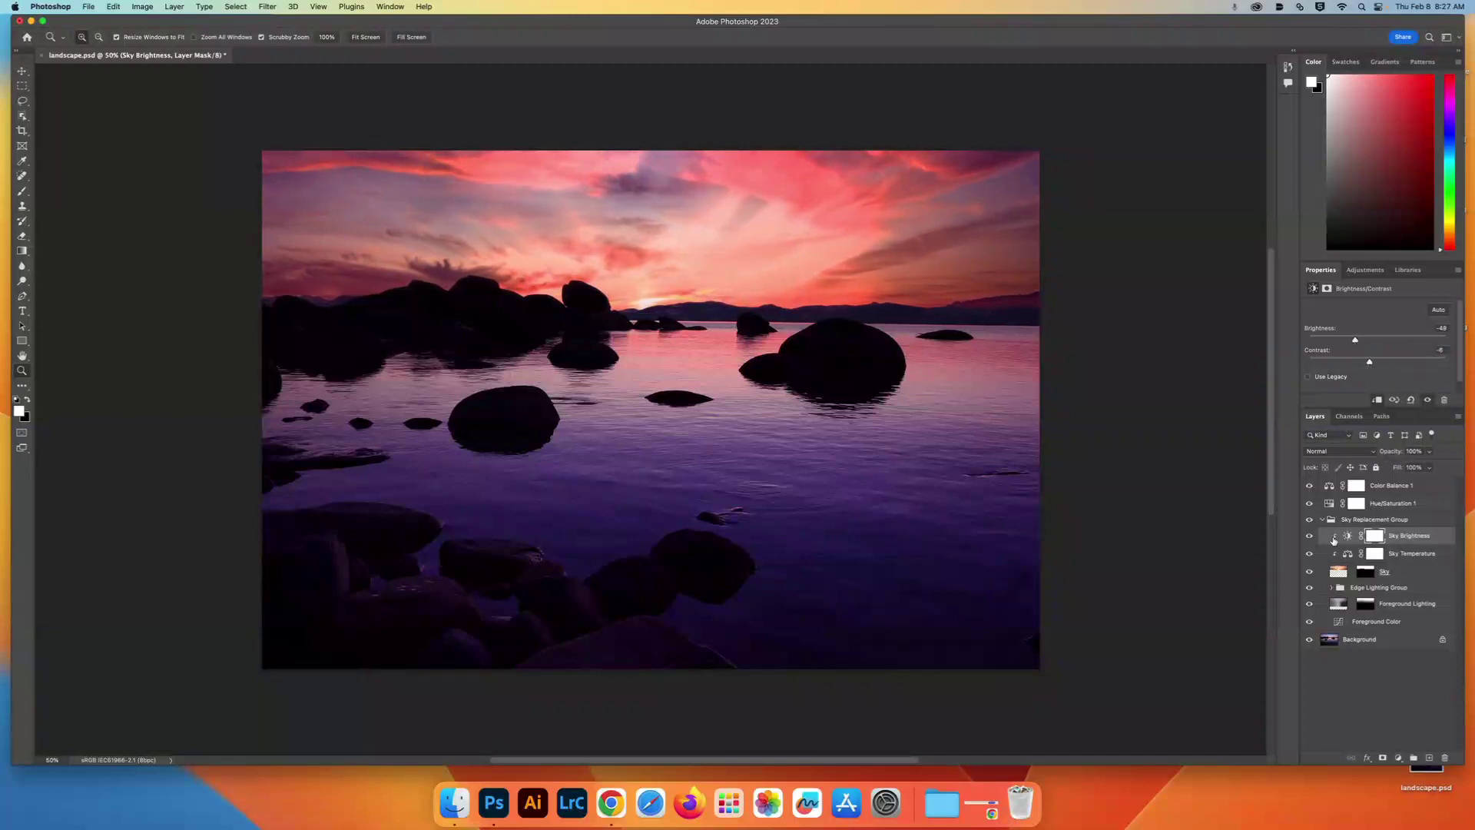
Adjust the Sky Temperature midtones to about -17 cyan-red, -14 magenta-green and +16 yellow-blue.
left_click(1348, 557)
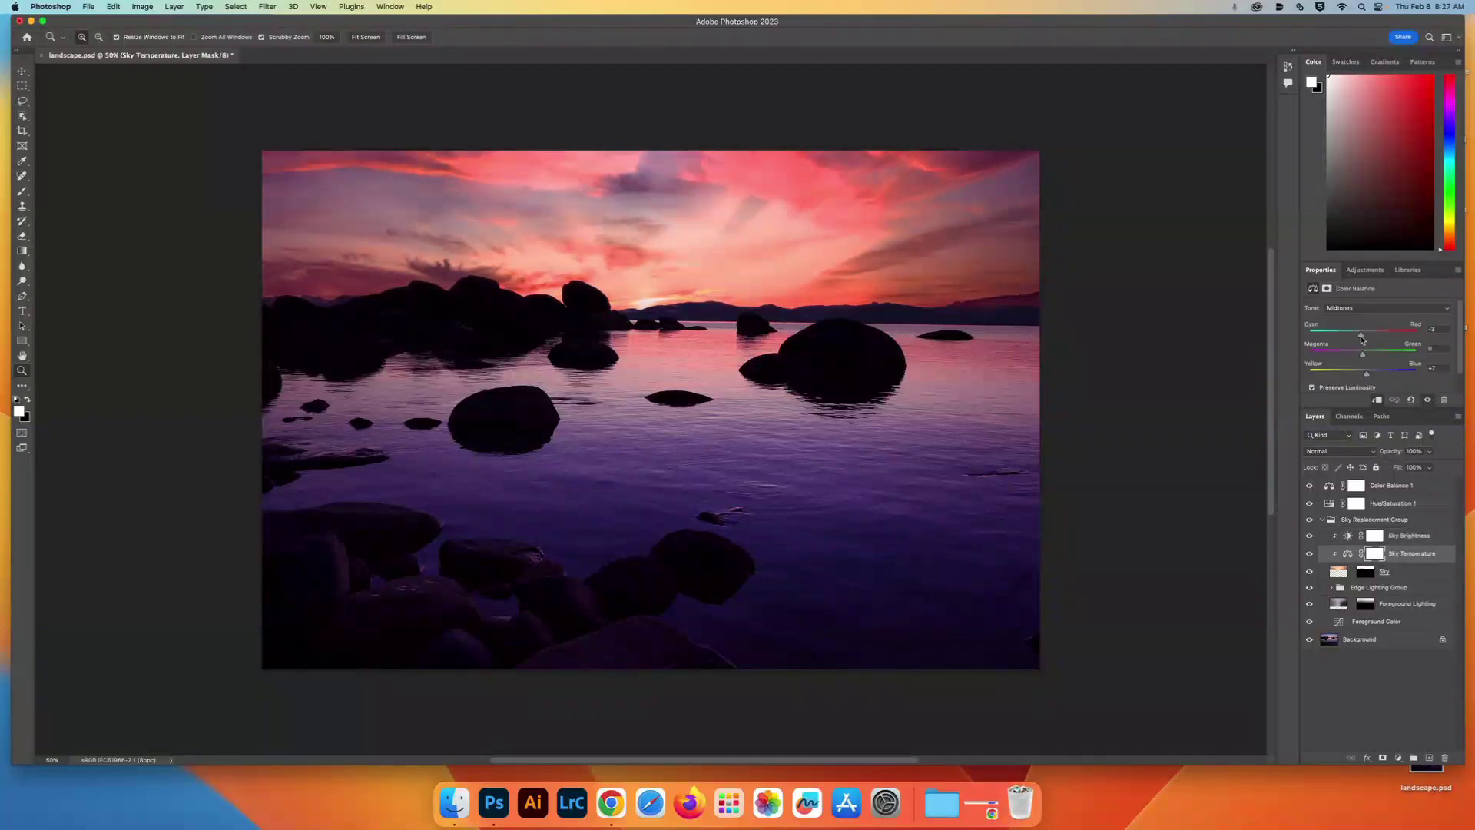
left_click_drag(1360, 336, 1370, 375)
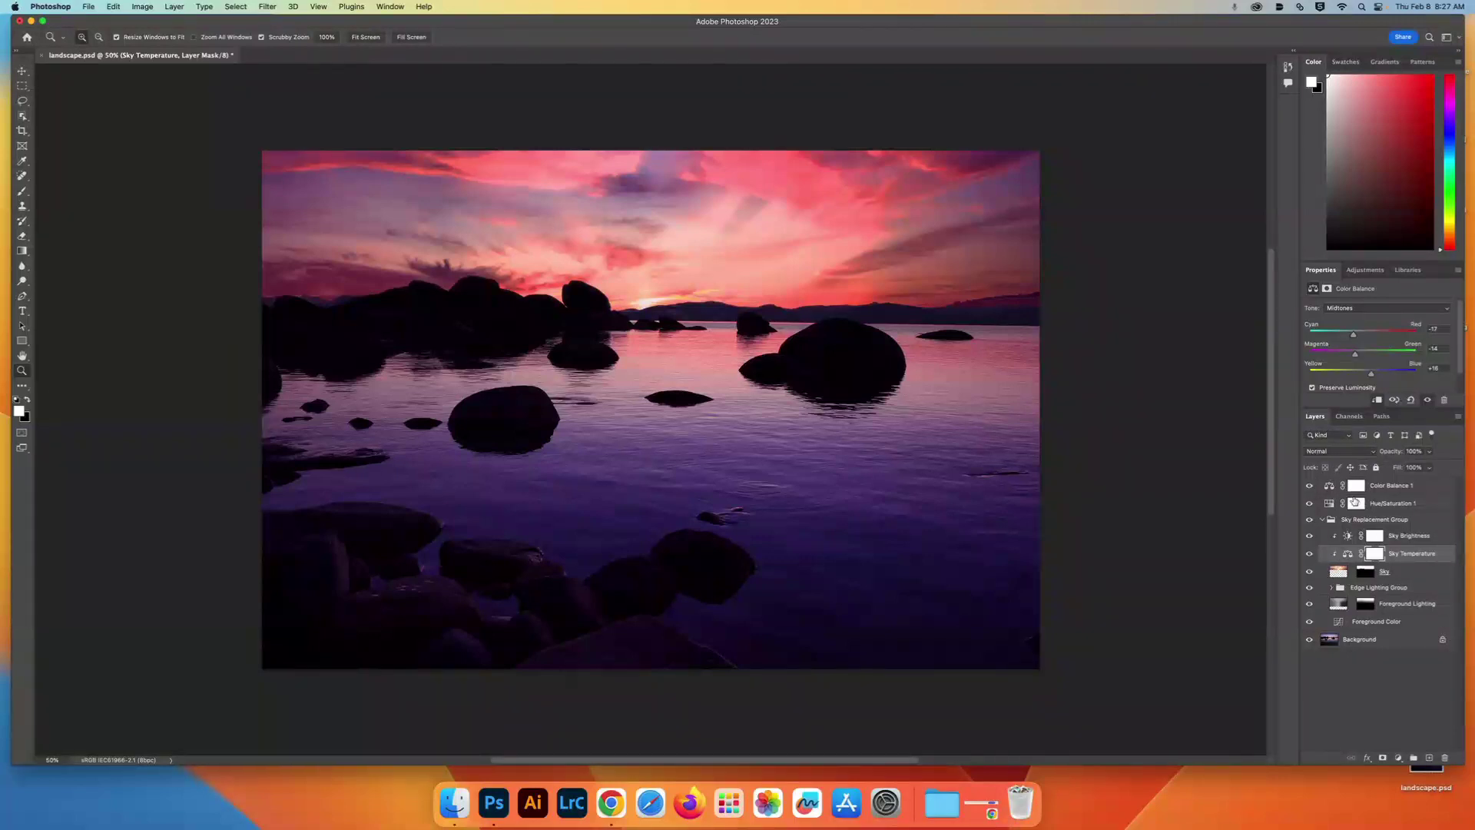
Compare the image with and without the Color Balance 1 and Hue/Saturation 1 layers, and give the adjustment settings more room.
left_click(1310, 504)
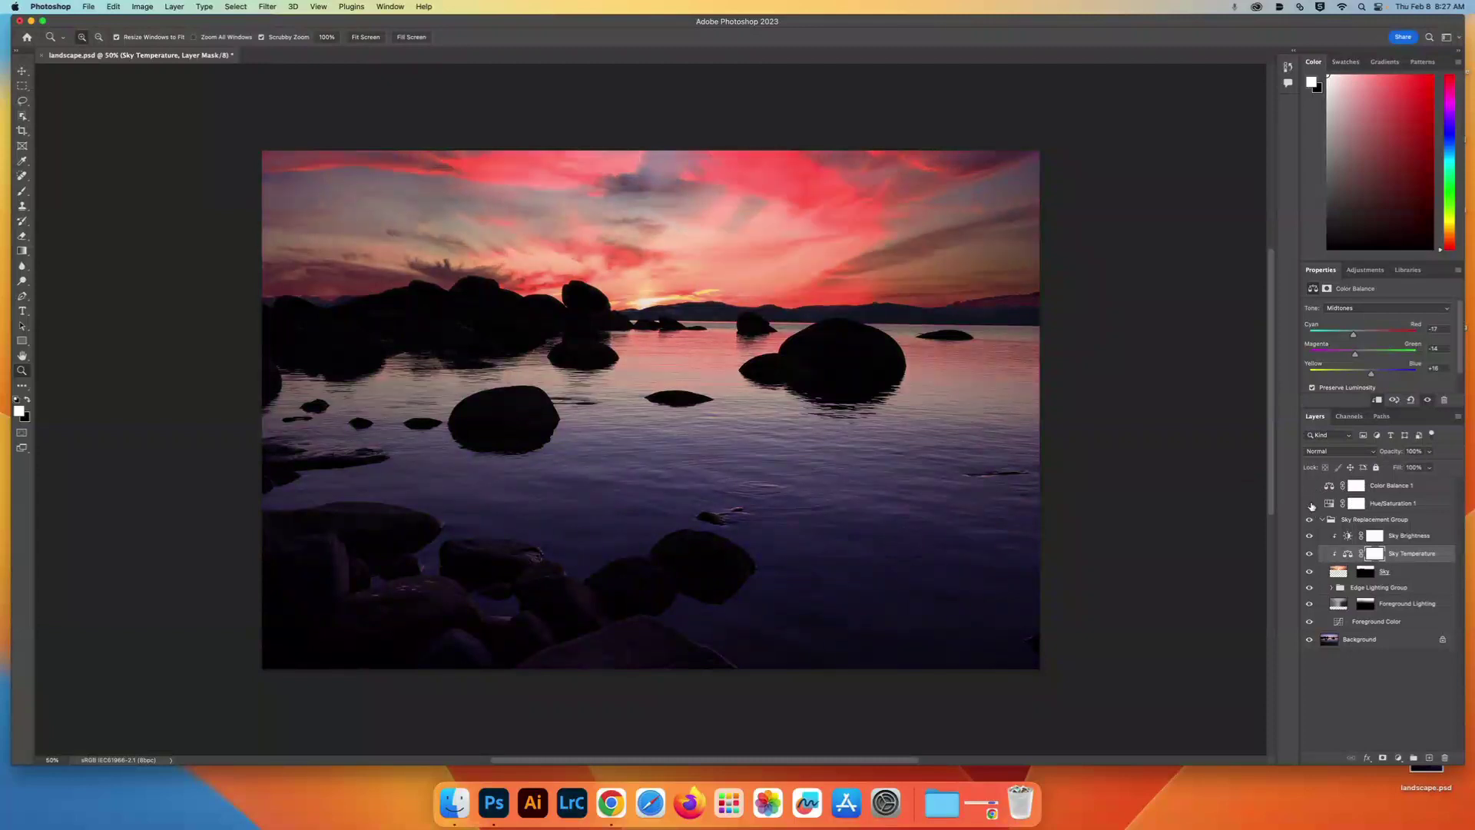
left_click(1310, 504)
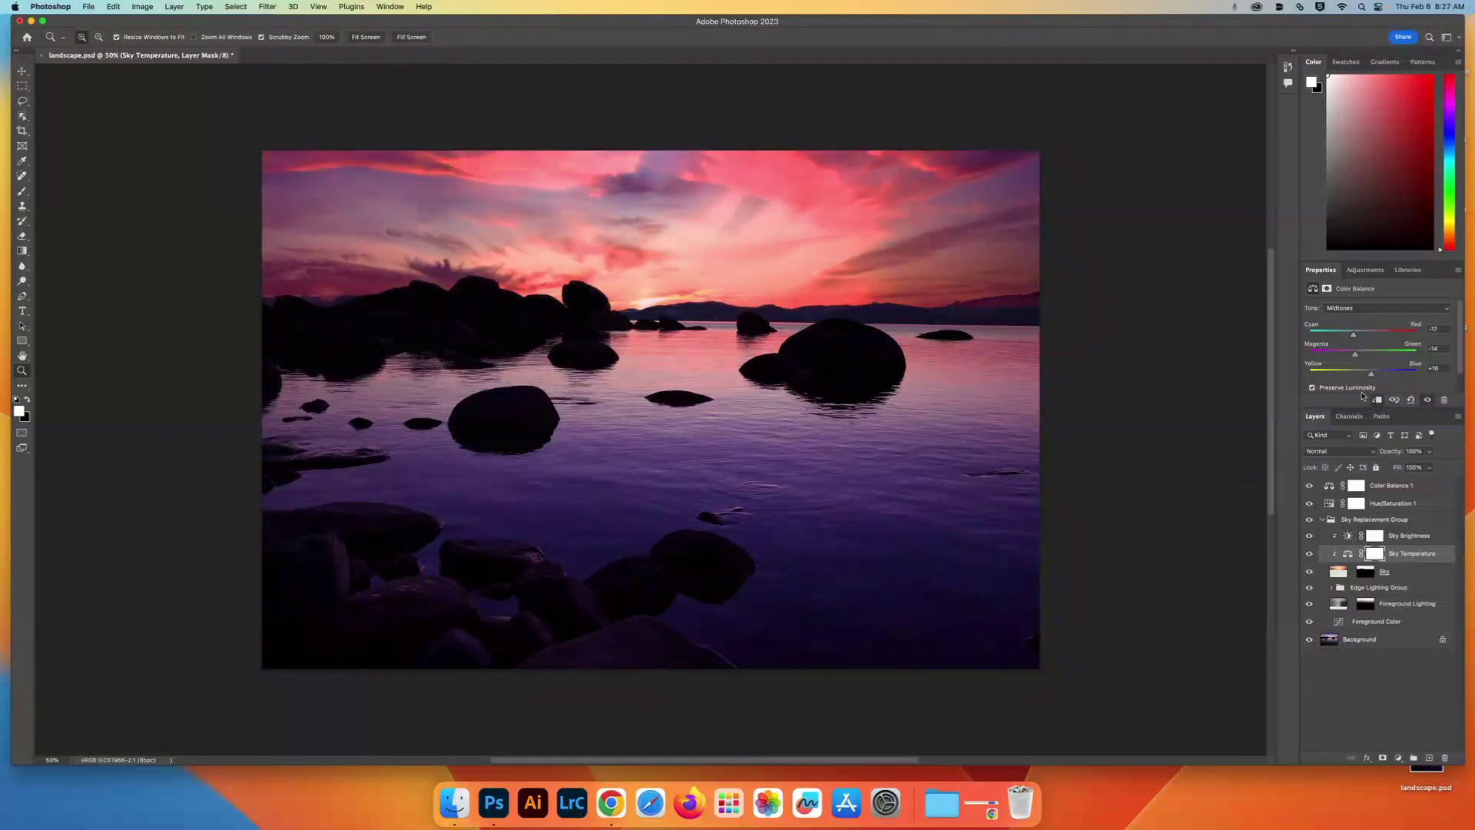
left_click_drag(1399, 407, 1392, 440)
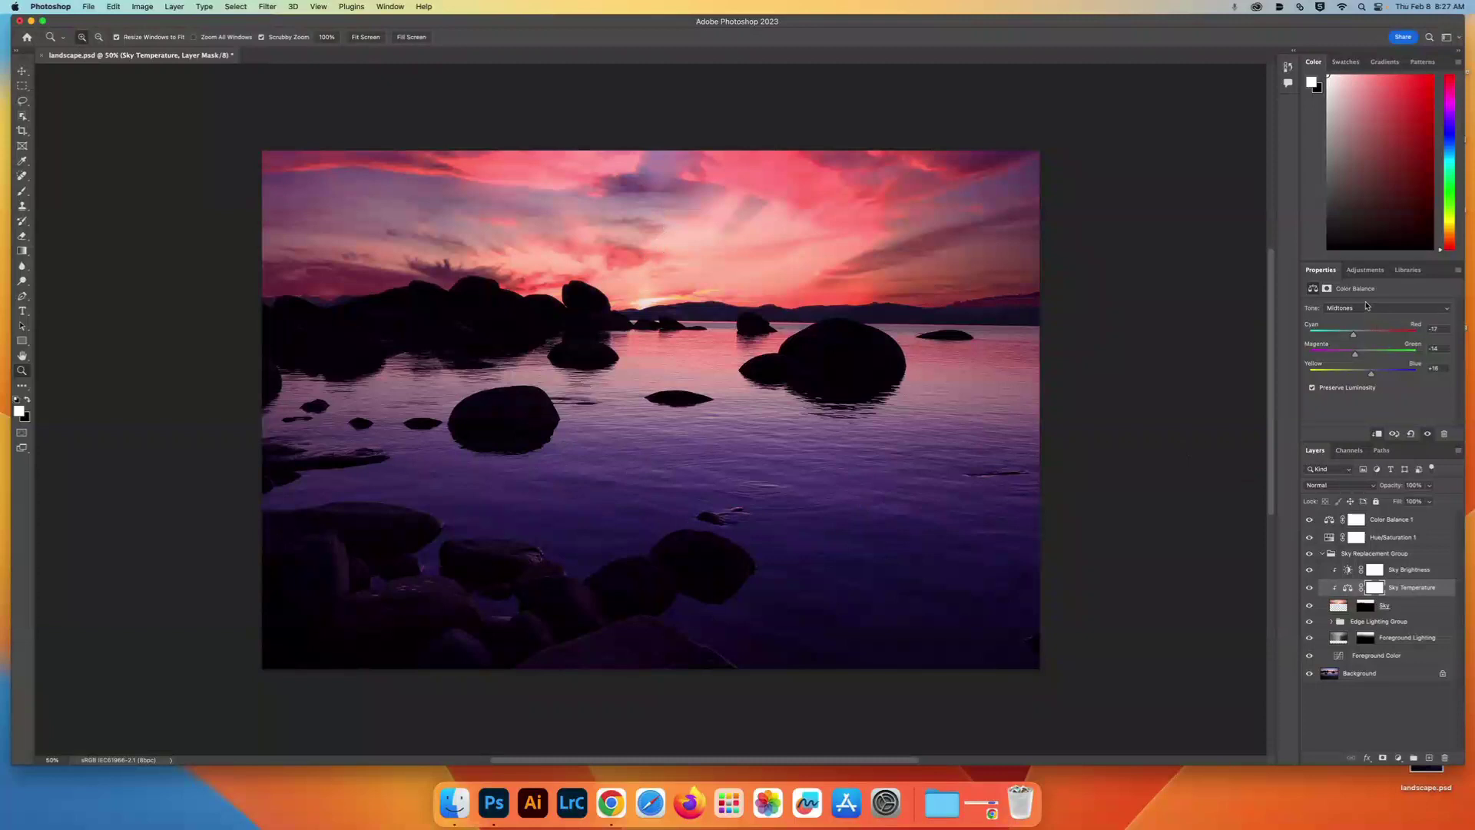
Add a Photo Filter adjustment above Sky Temperature and set its filter to Warming Filter (LBA).
left_click(1367, 270)
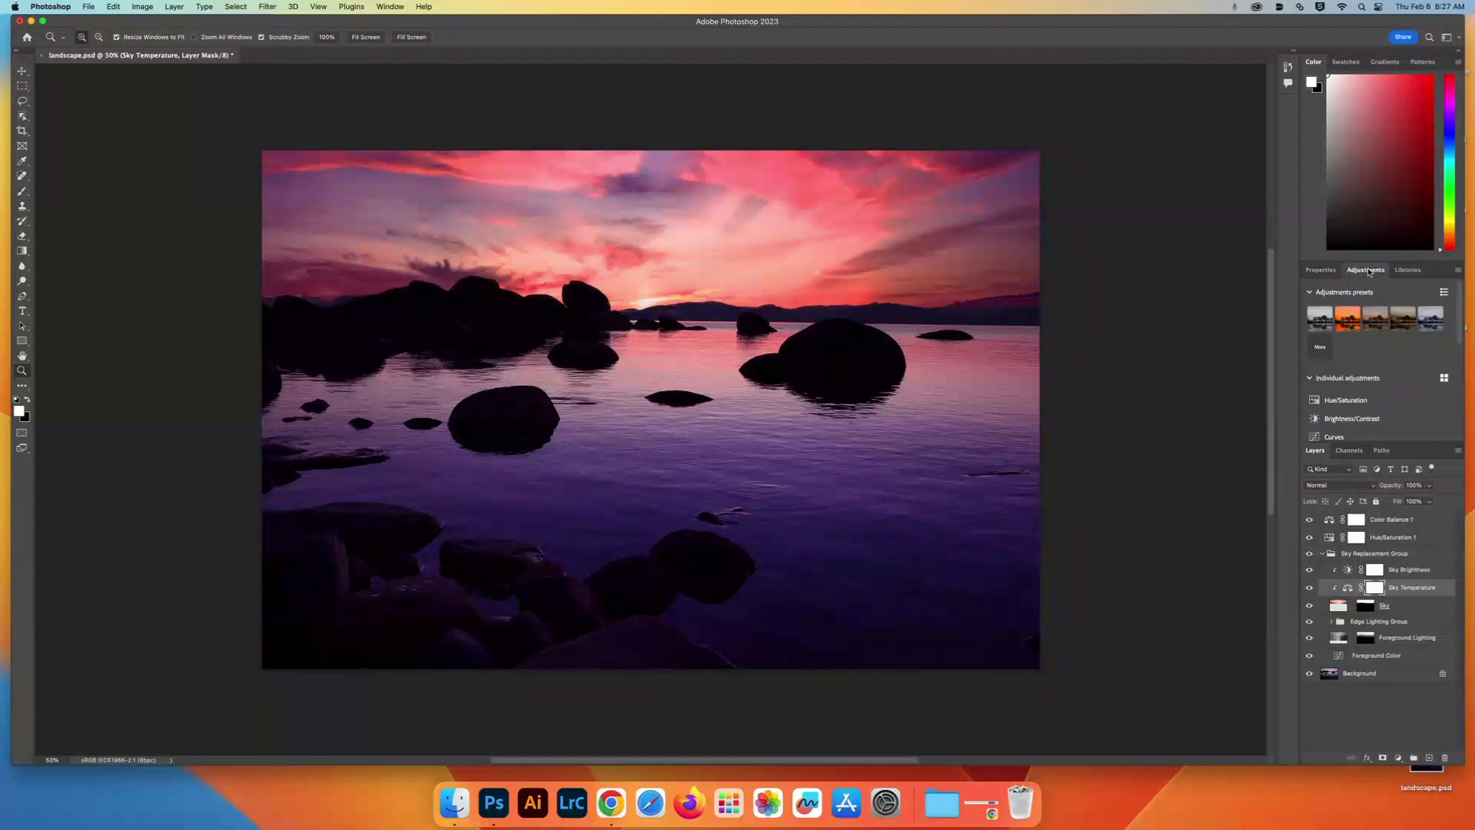
scroll(1353, 395, "down", 5)
scroll(1352, 406, "down", 2)
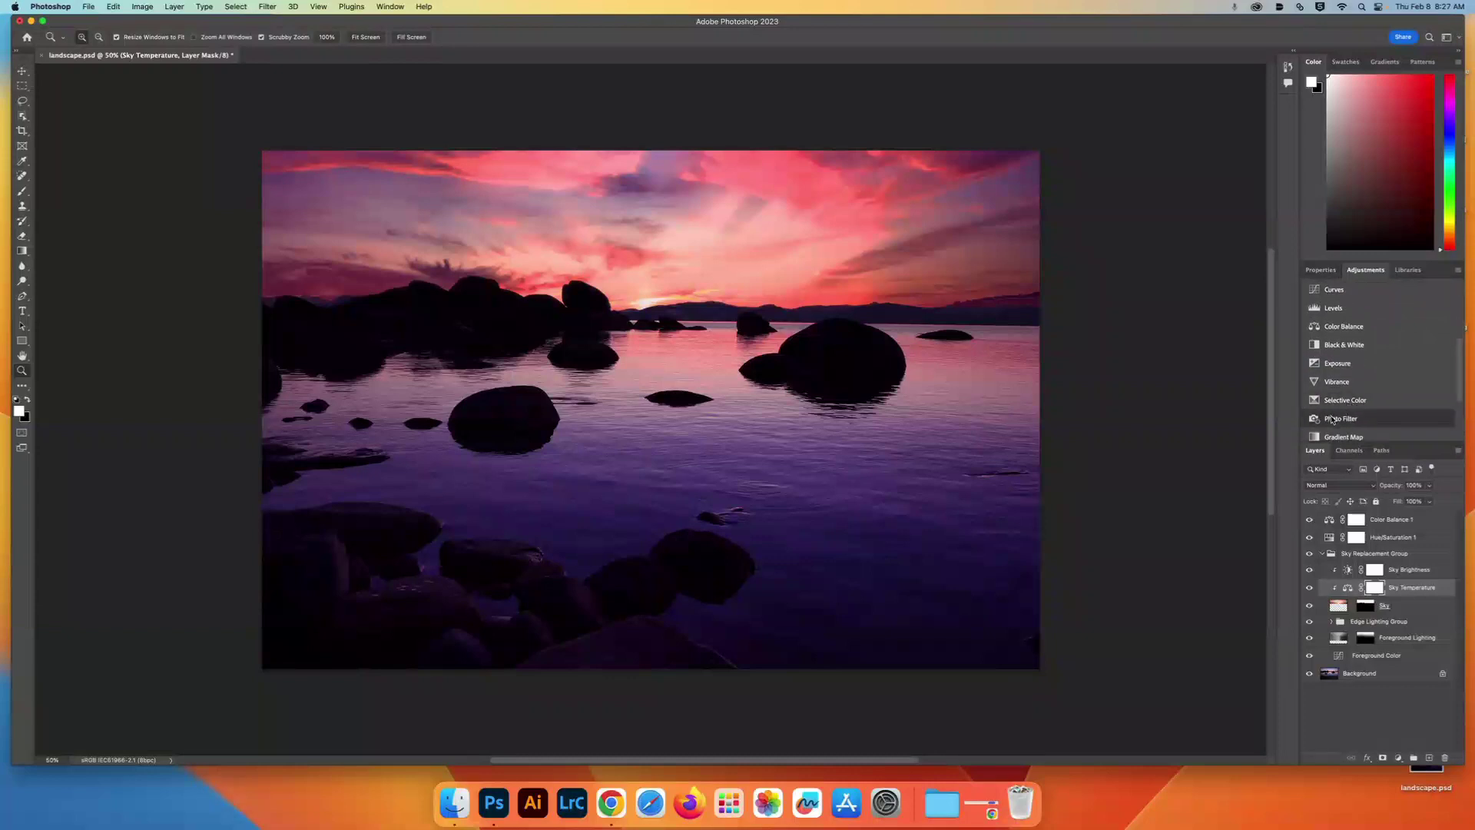
left_click(1338, 419)
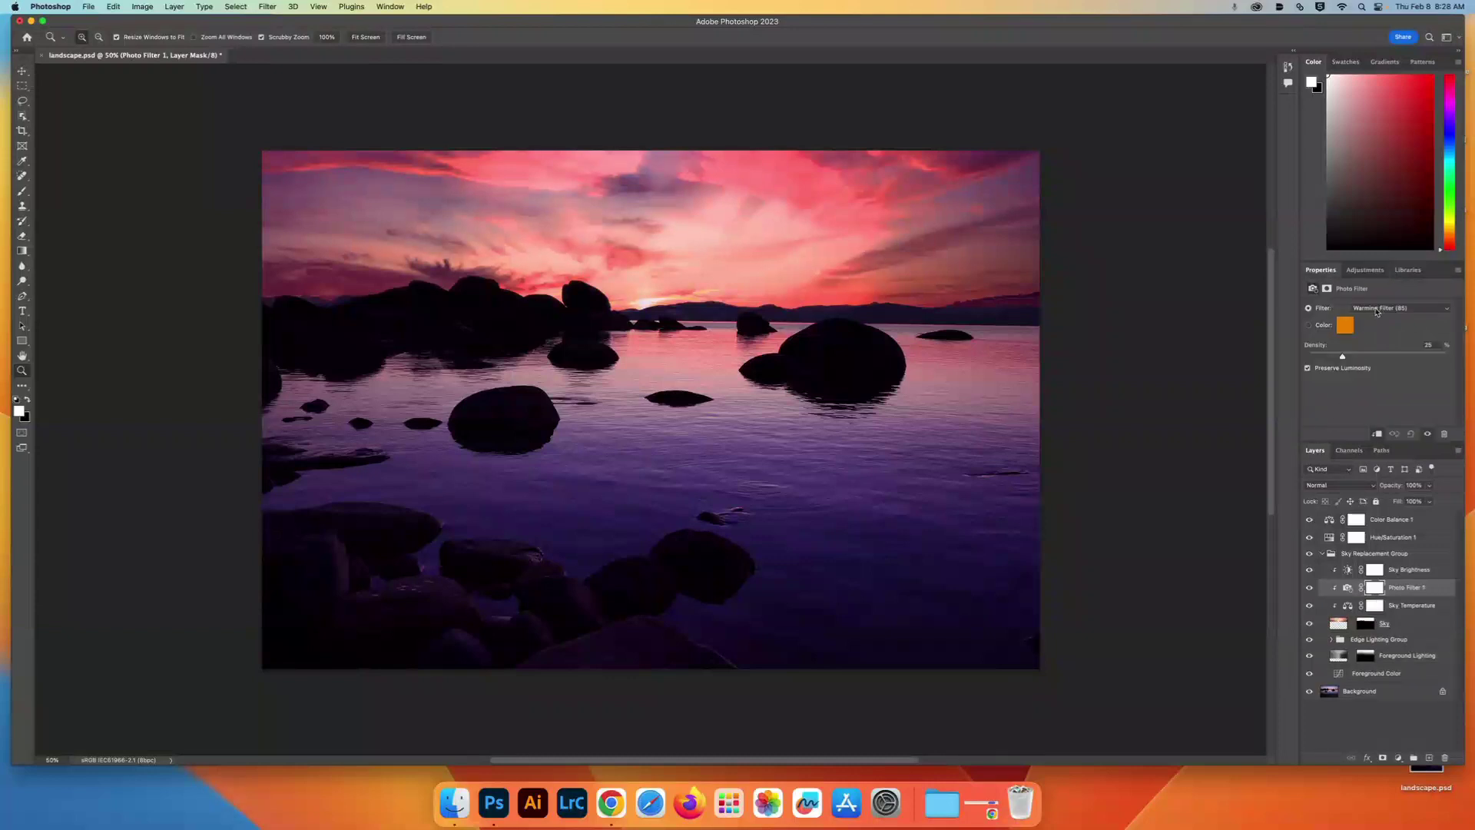
left_click(1377, 309)
left_click(1375, 315)
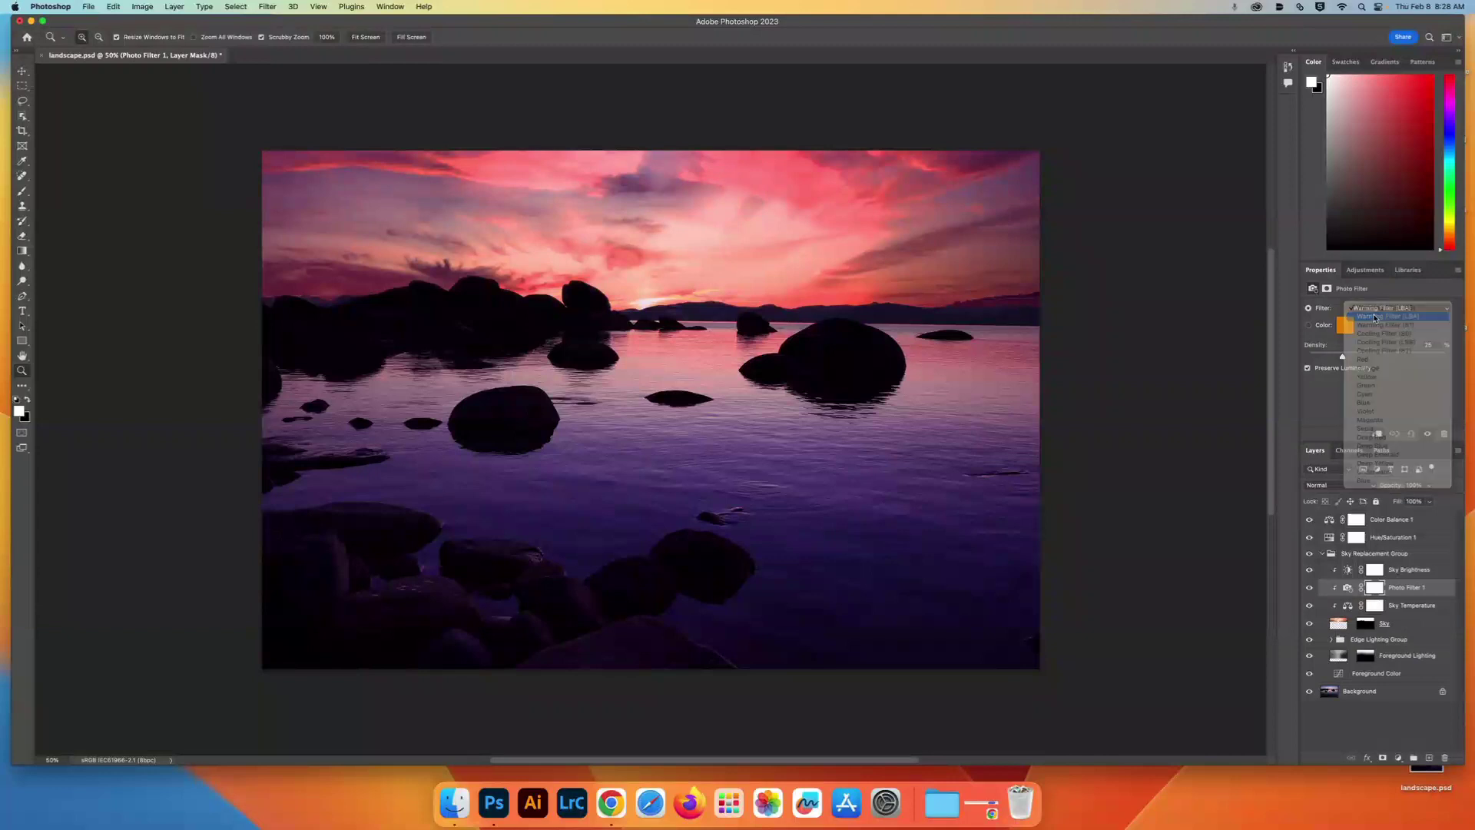
Move the Photo Filter 1 layer to the top of the layer stack, above Color Balance 1.
left_click(1377, 310)
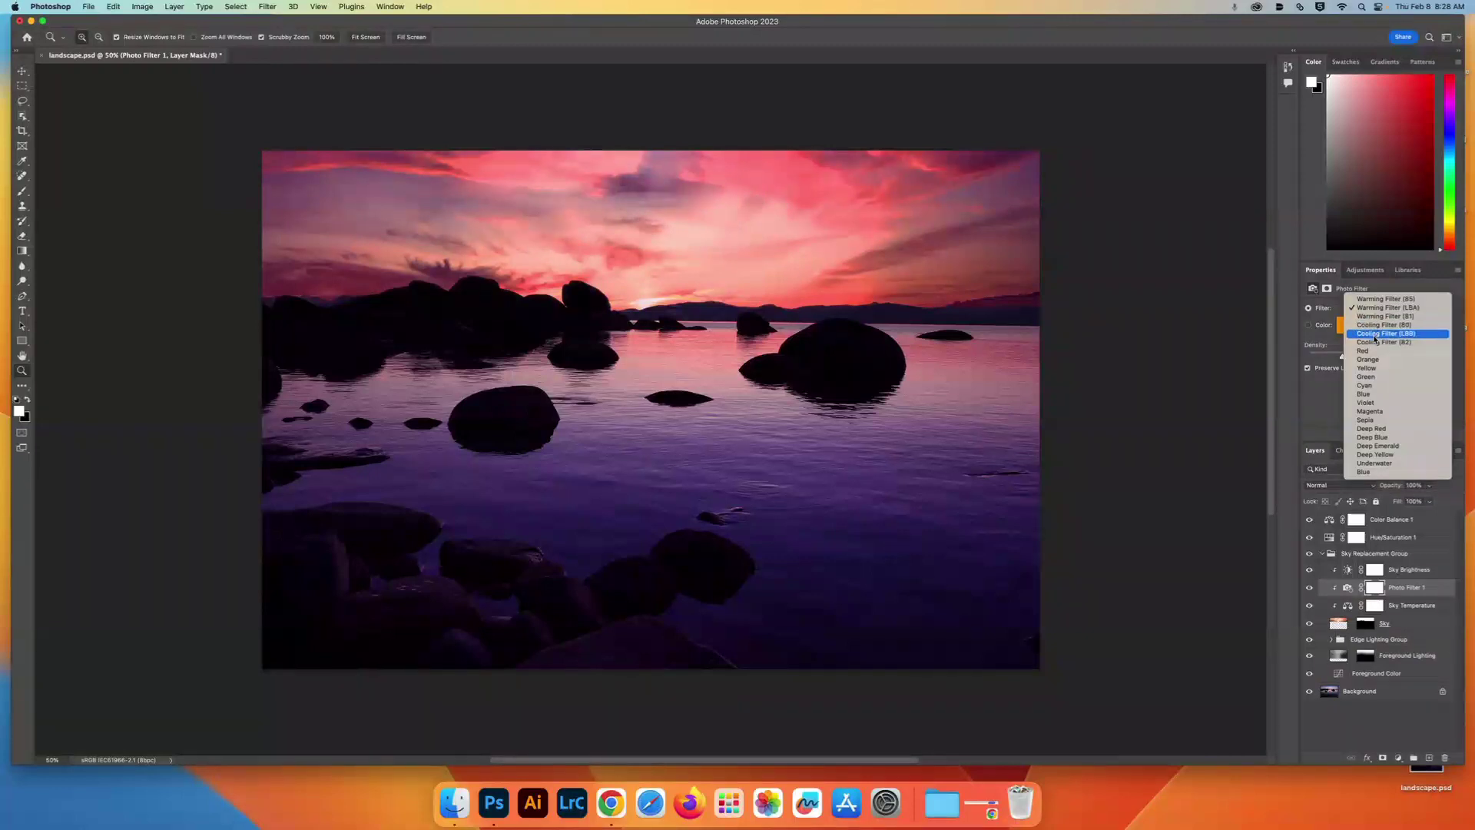
left_click(1408, 593)
left_click_drag(1407, 587, 1406, 514)
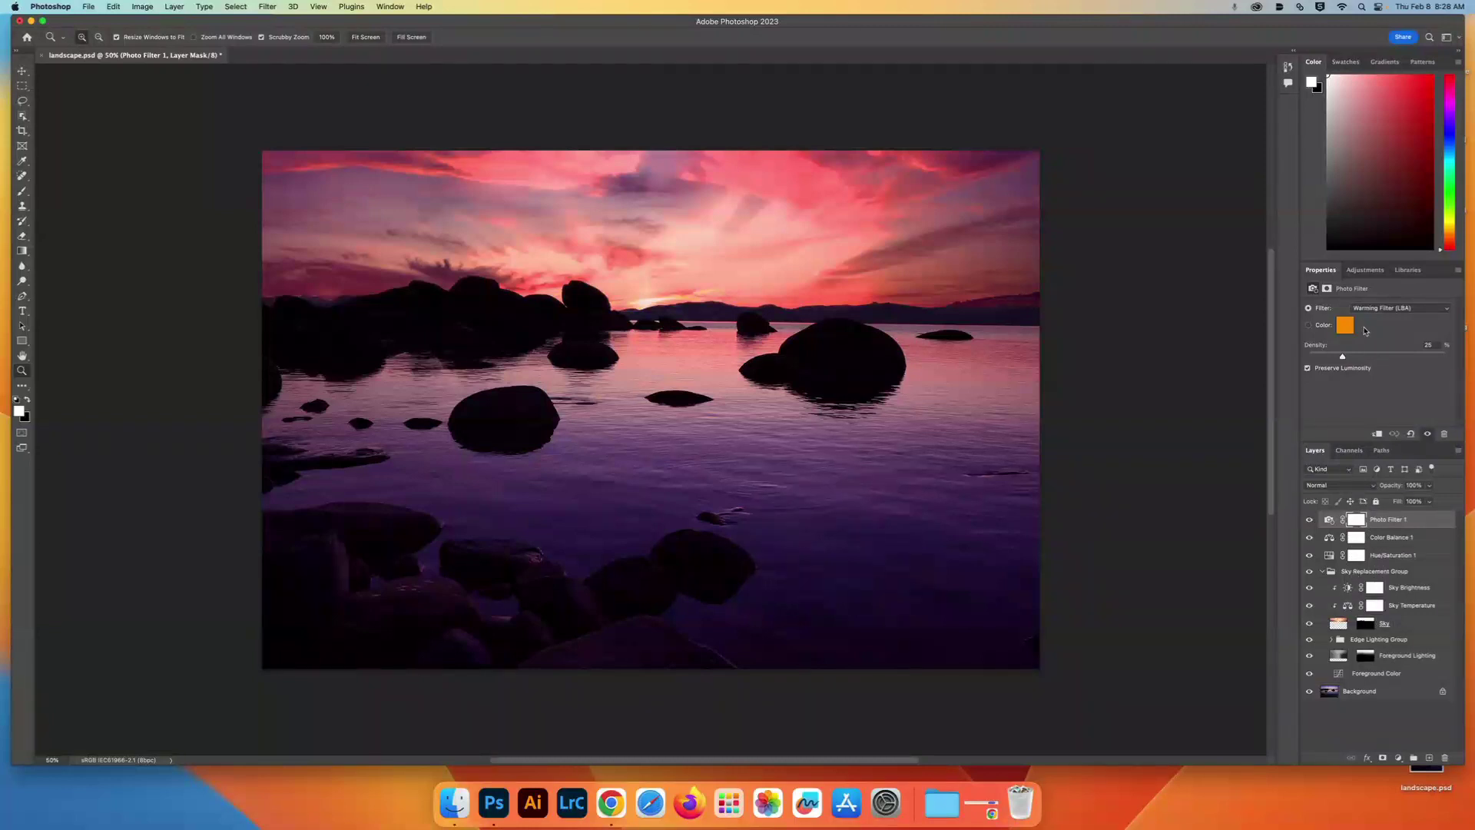
Change the photo filter to Cooling Filter (80) and raise its density to about 46%.
left_click(1368, 308)
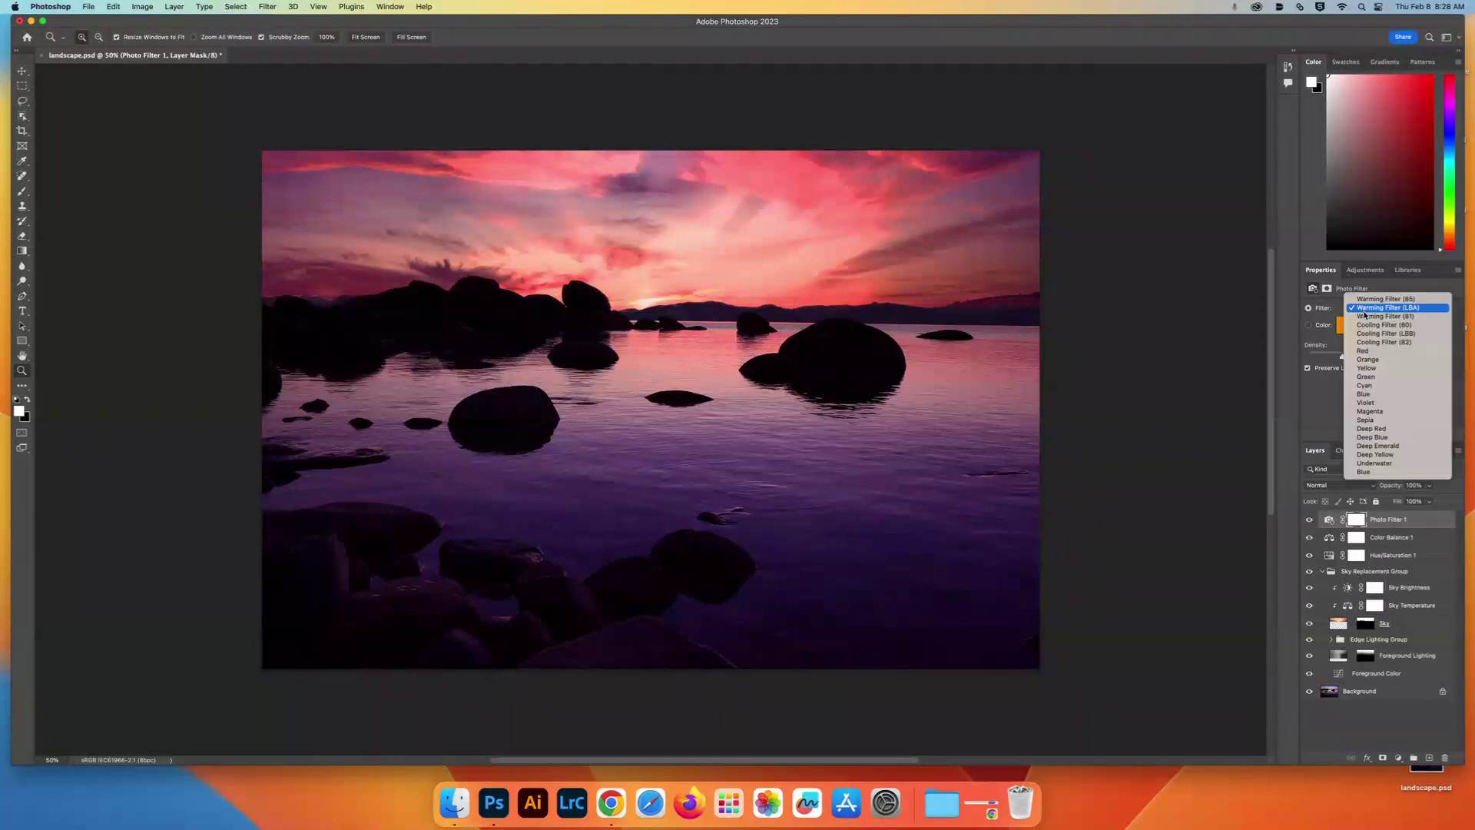
left_click(1367, 325)
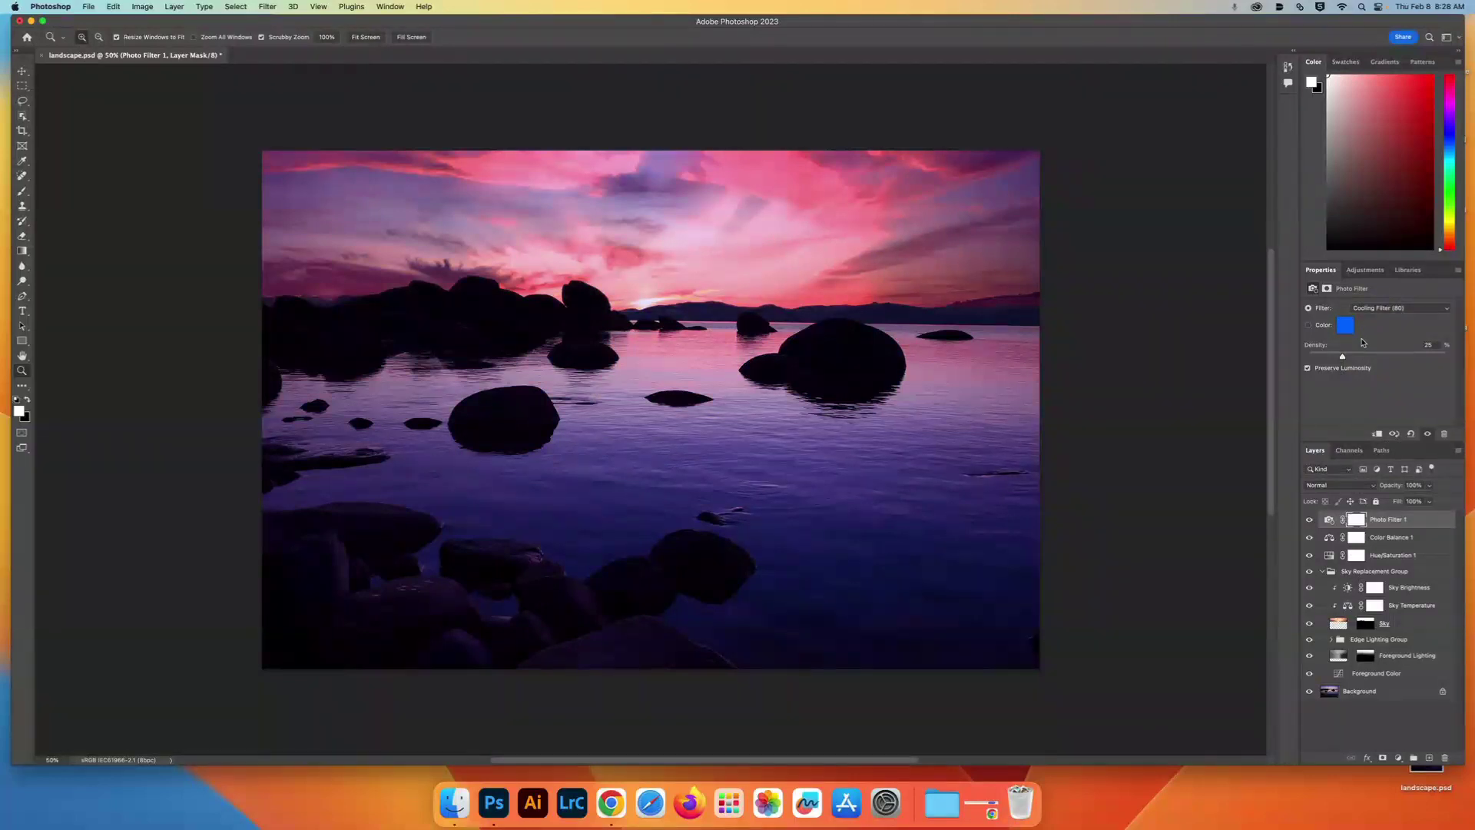
left_click_drag(1342, 358, 1373, 359)
left_click(1372, 308)
left_click(1372, 308)
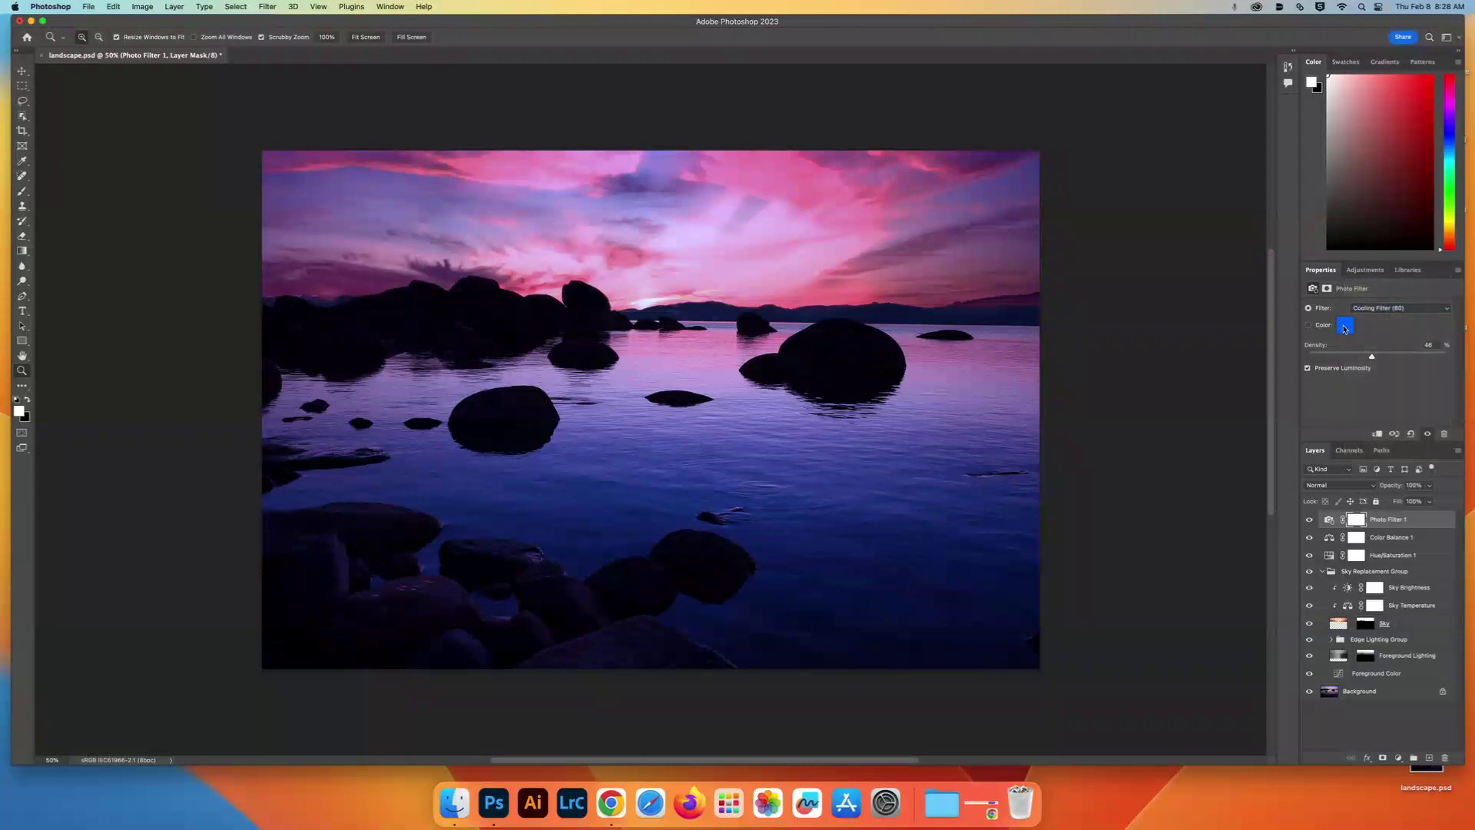
Give the photo filter a custom dark blue colour, RGB 15, 24, 108, and compare the image with and without the filter layer.
left_click(1343, 327)
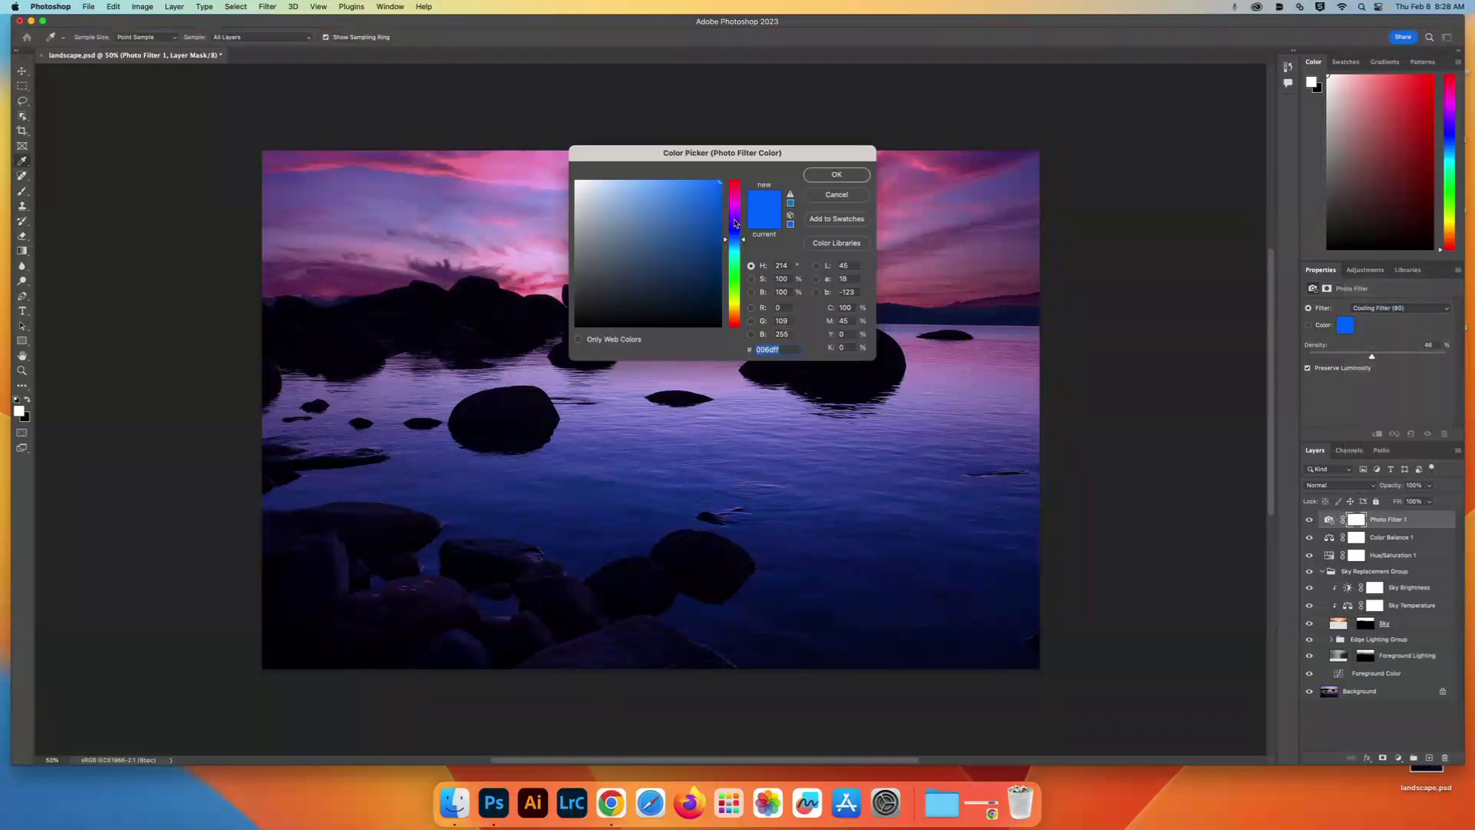
left_click_drag(795, 152, 1092, 132)
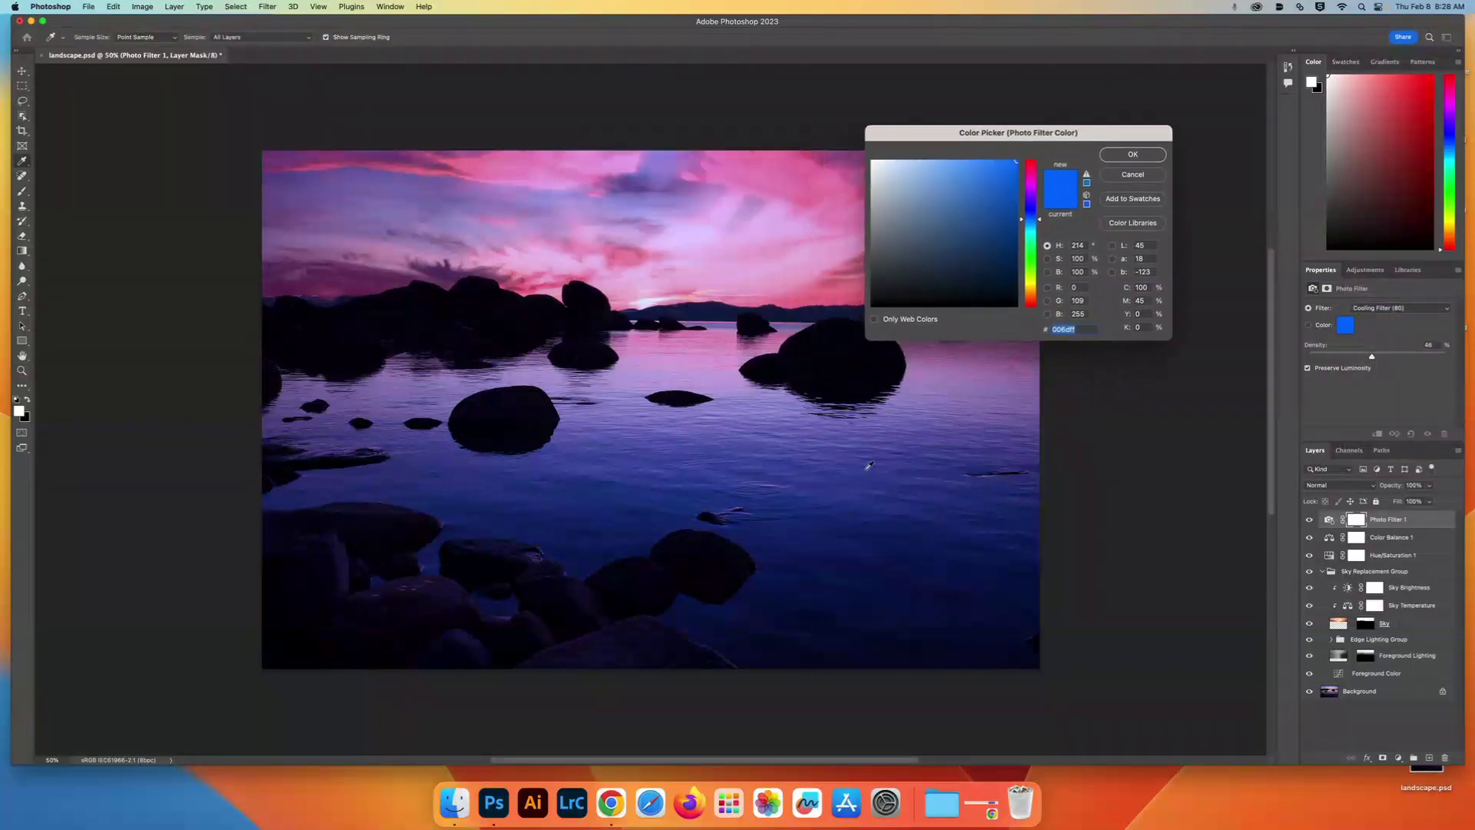
left_click(874, 574)
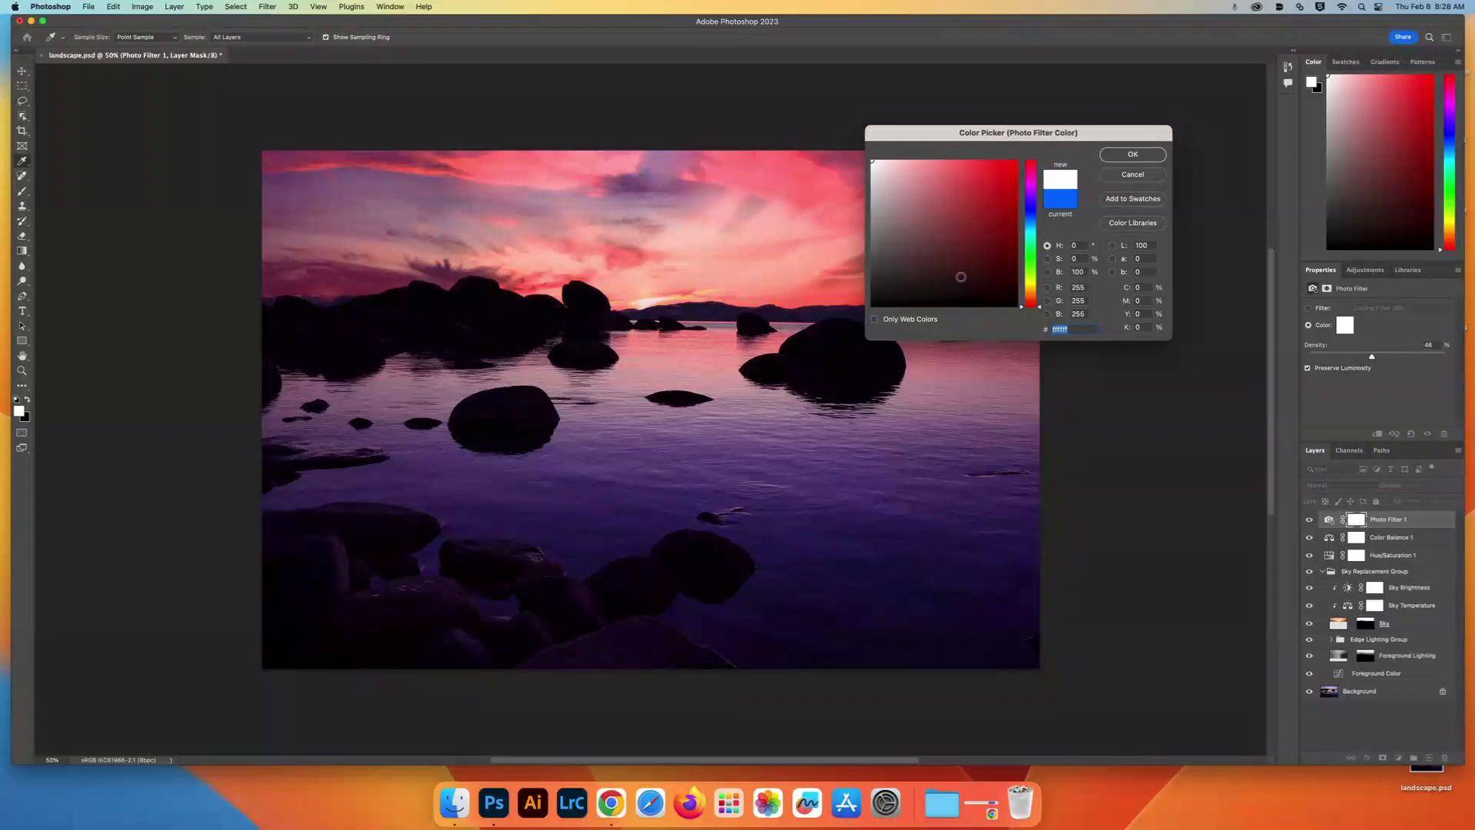
left_click(1031, 217)
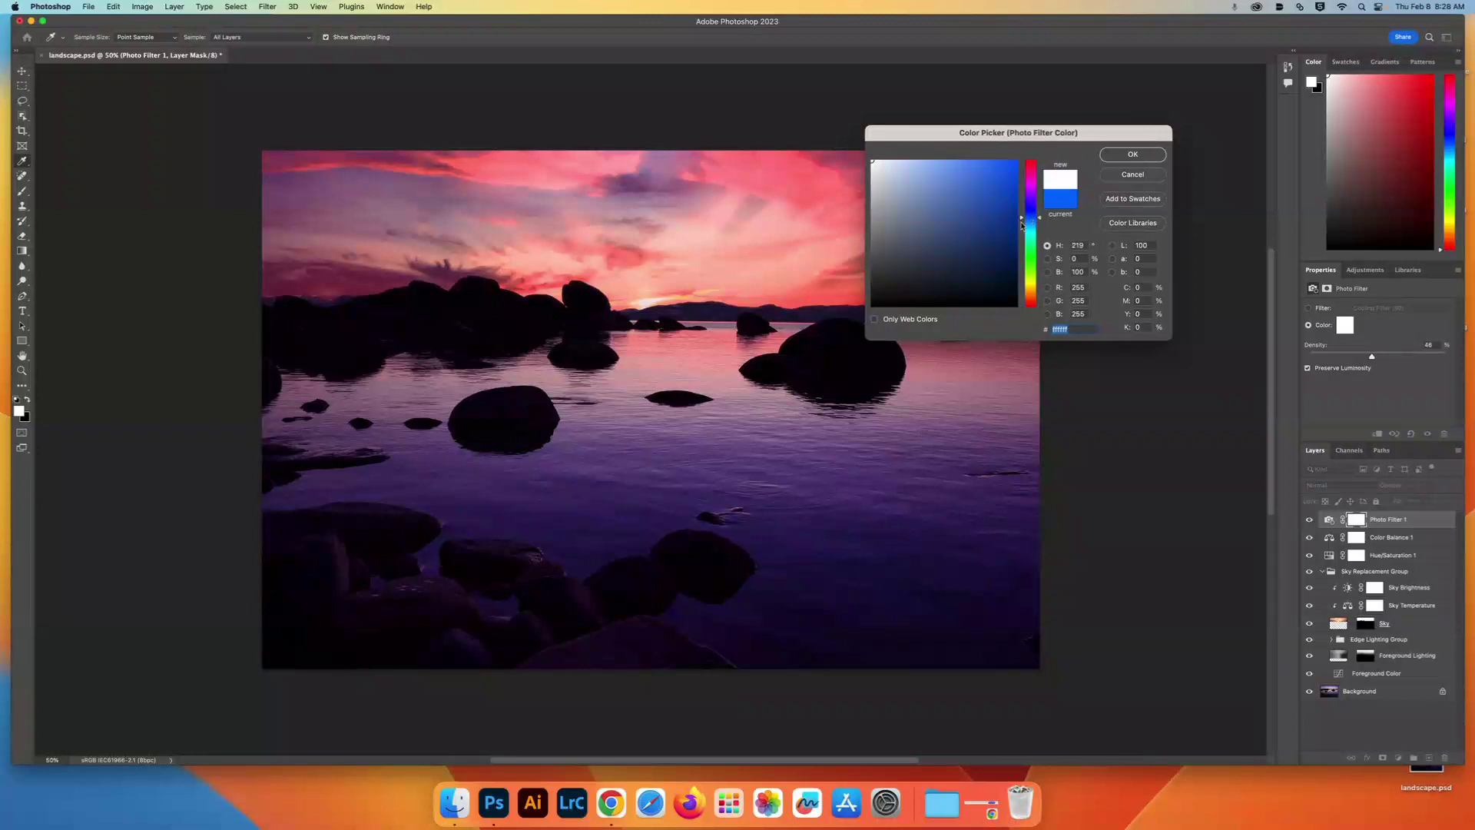
left_click(997, 251)
left_click_drag(1030, 212, 1030, 202)
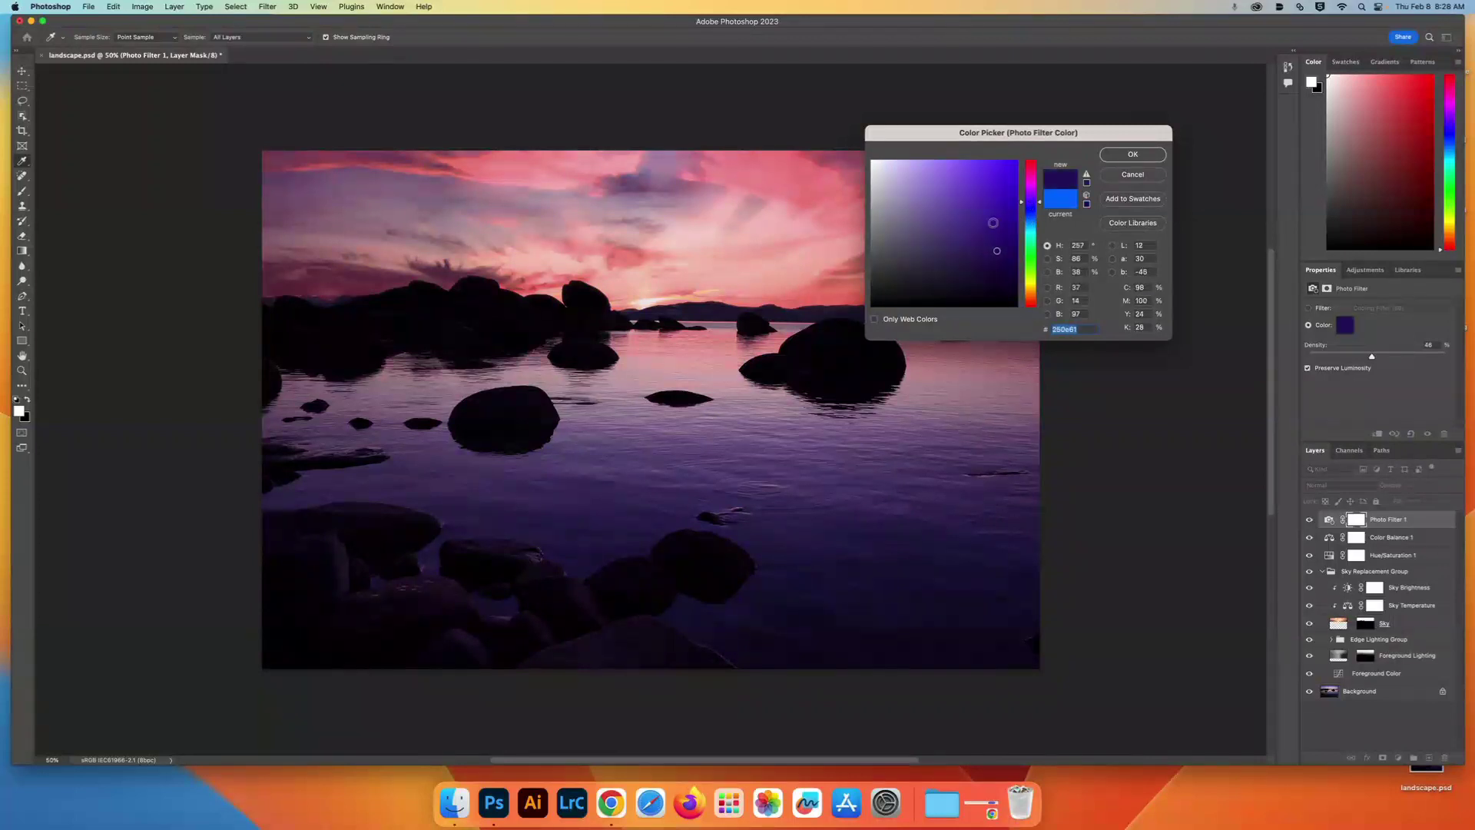
left_click(978, 247)
left_click_drag(1030, 202, 1028, 212)
left_click(997, 244)
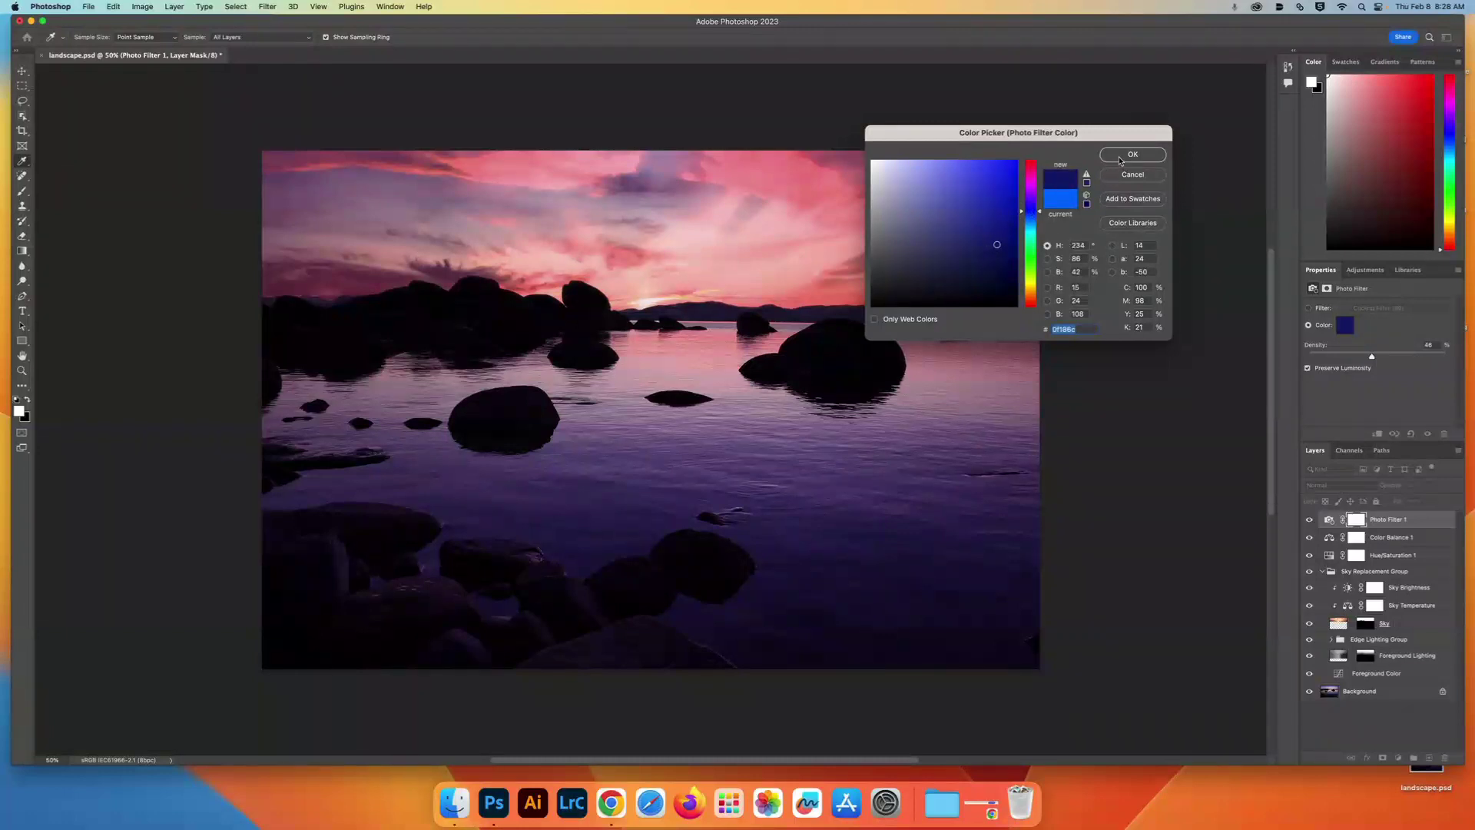
left_click(1117, 155)
left_click(1310, 520)
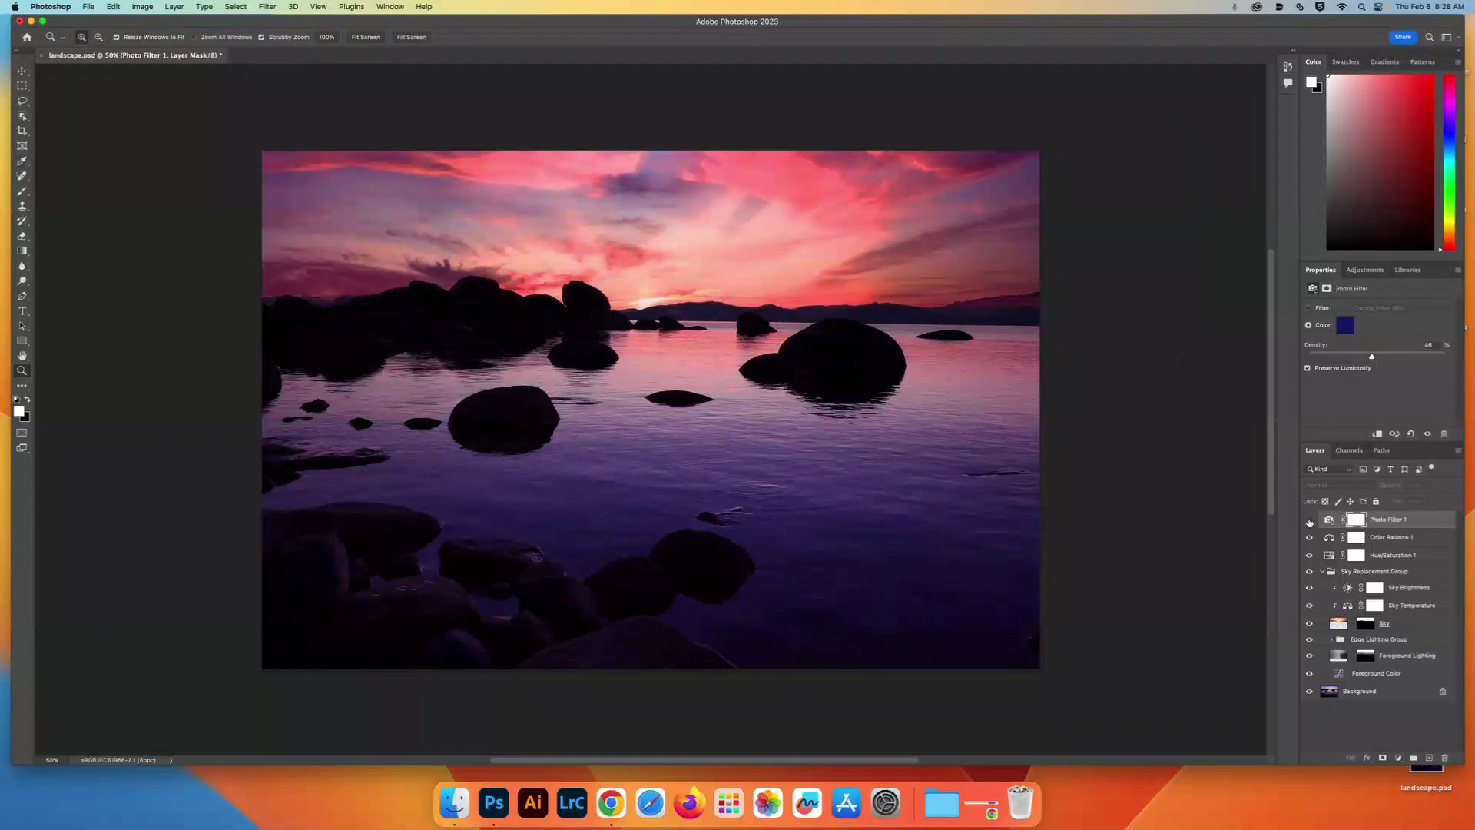
left_click(1309, 521)
Switch to Chrome and restore the minimized window.
left_click(620, 808)
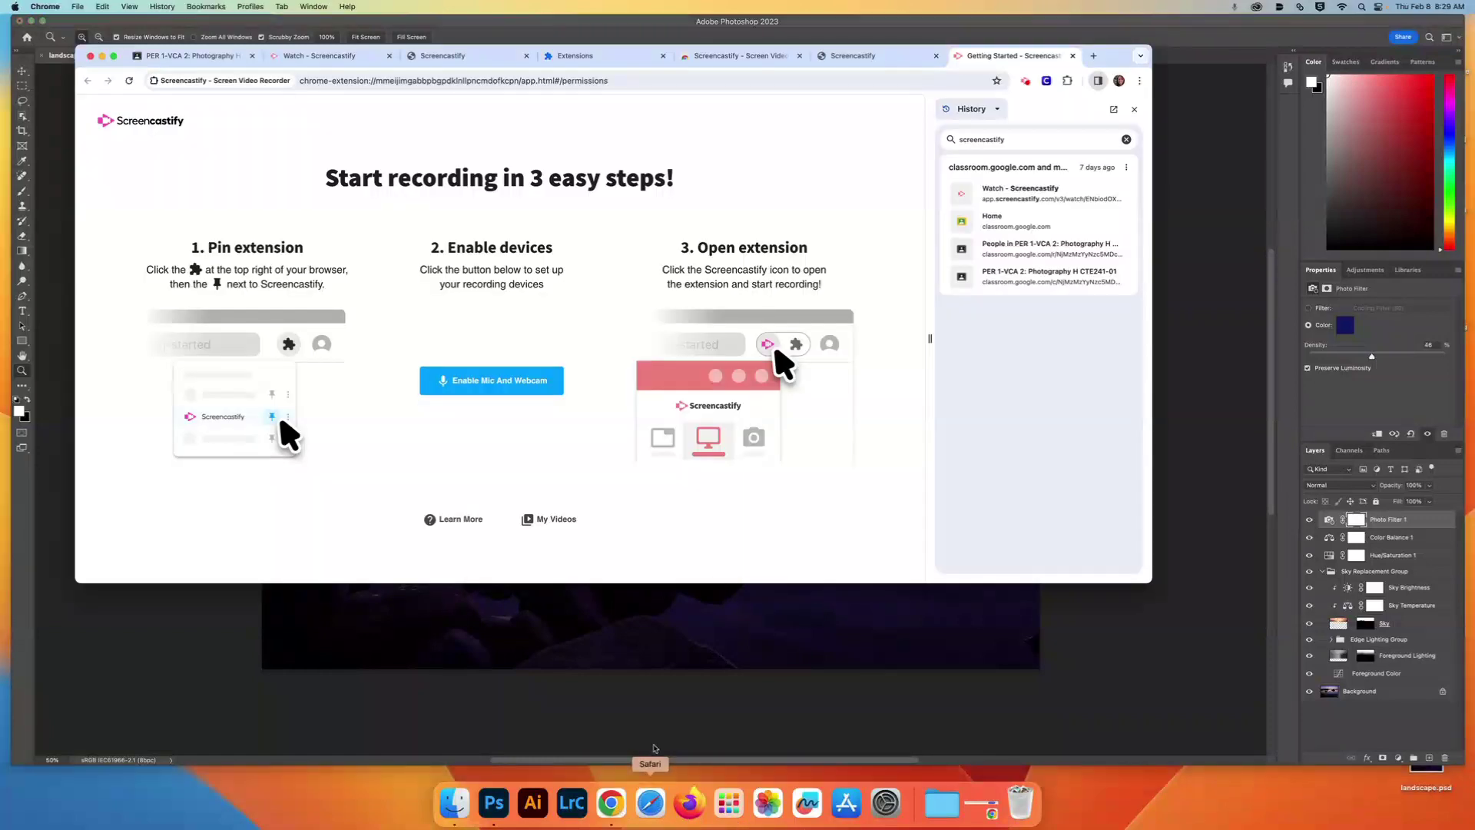
left_click(976, 809)
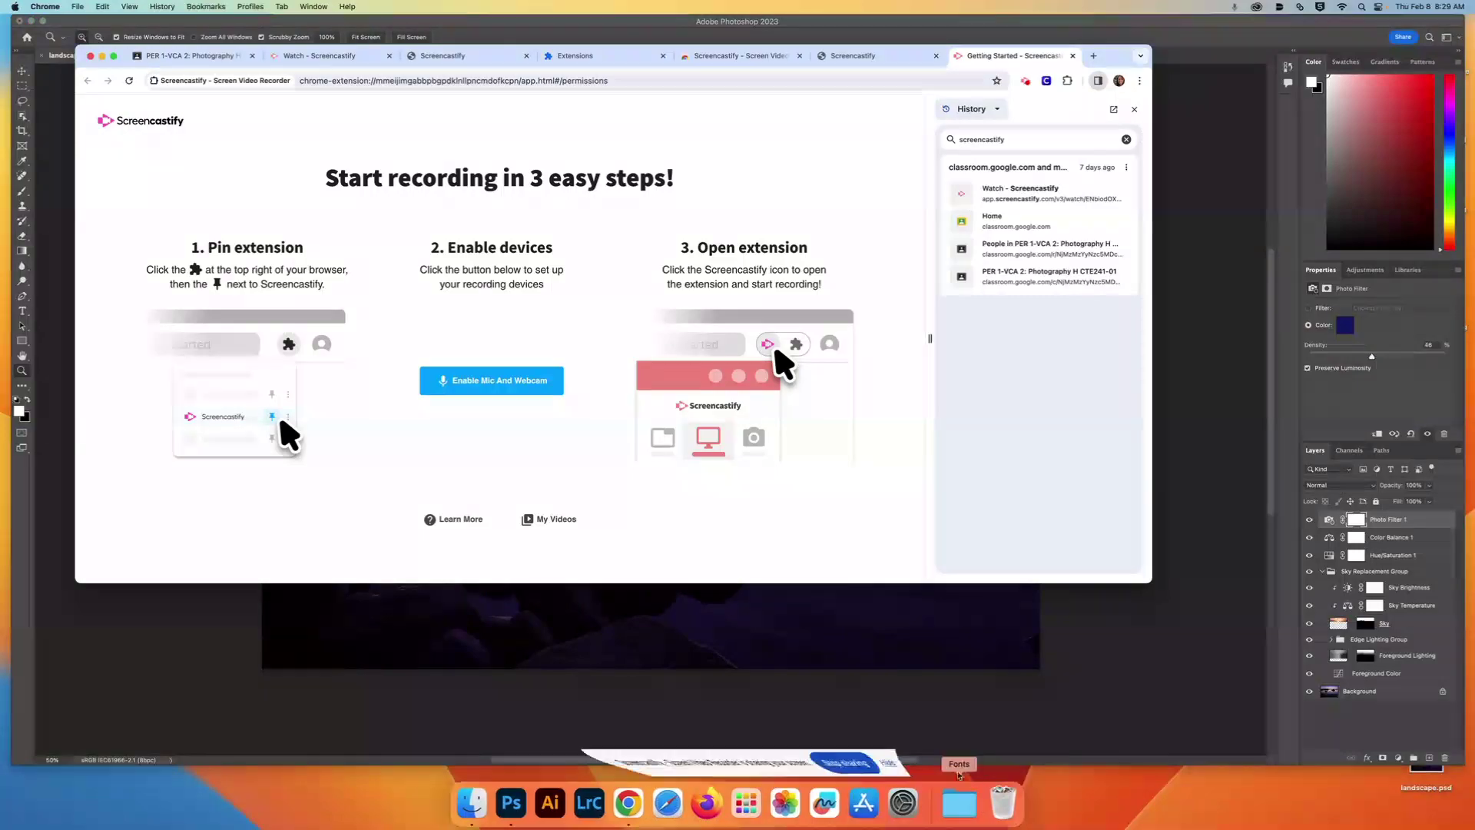